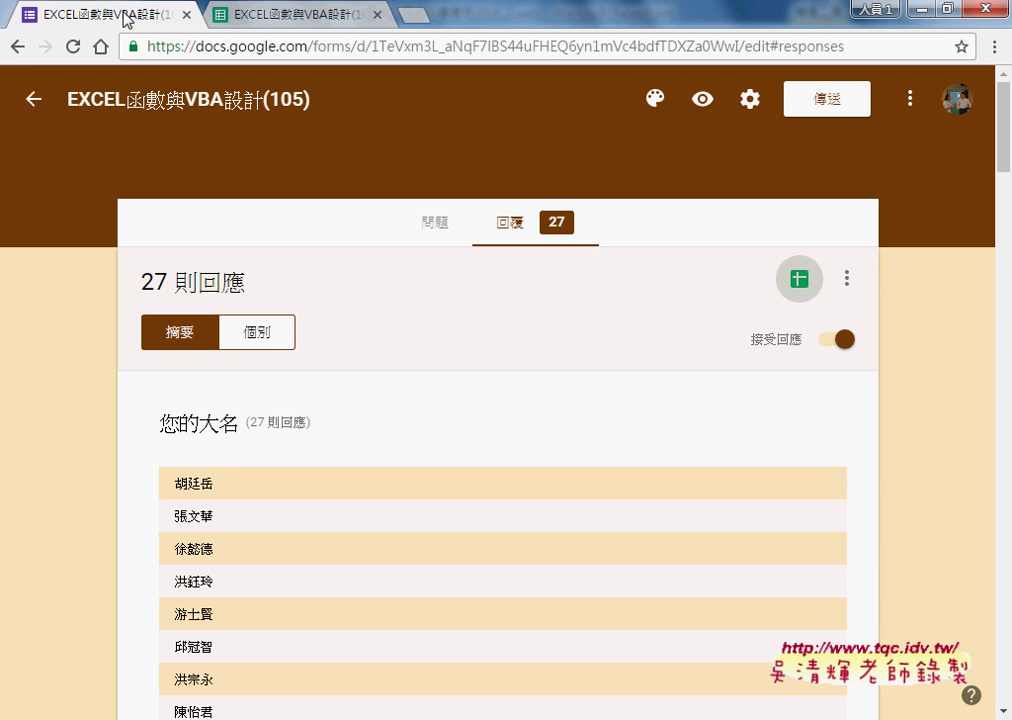
Switch to the form's response summary for EXCEL函數與VBA設計(105), showing 27 responses
left_click(100, 16)
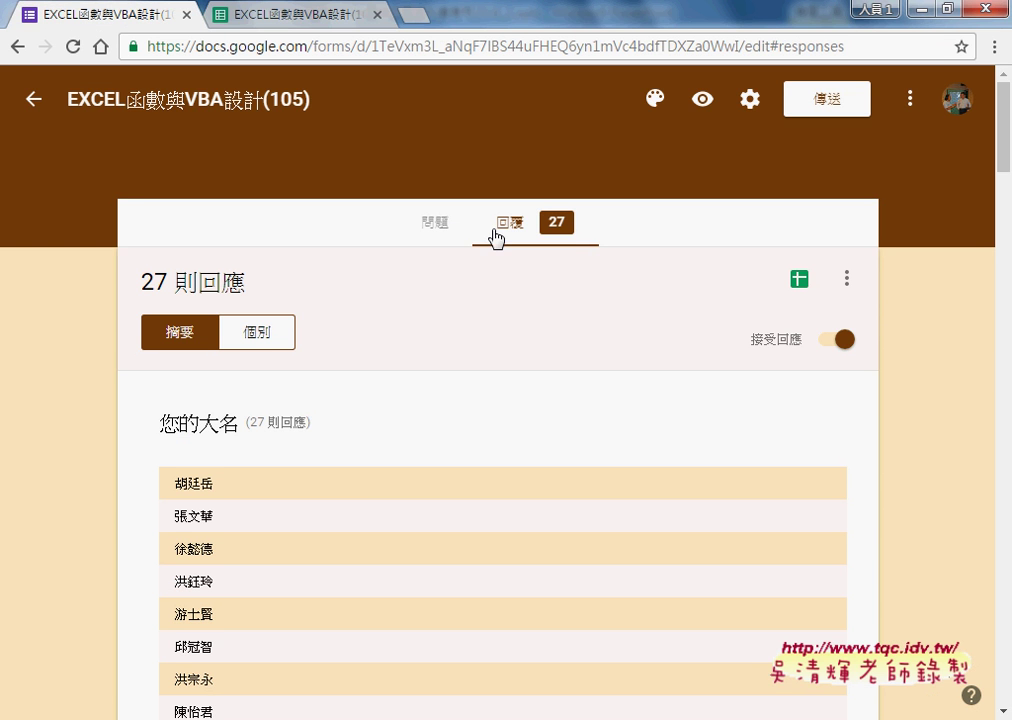
Review the form's title, course outline and the 您的大名 question's type options in the questions view
left_click(415, 225)
left_click(370, 305)
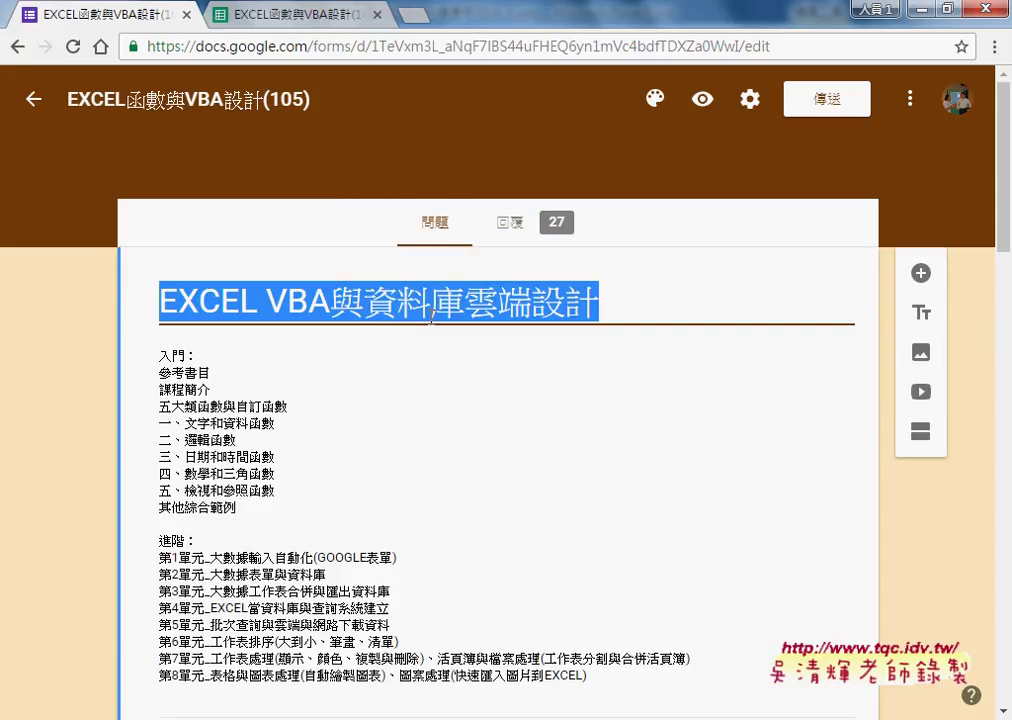
scroll(334, 394, "down", 2)
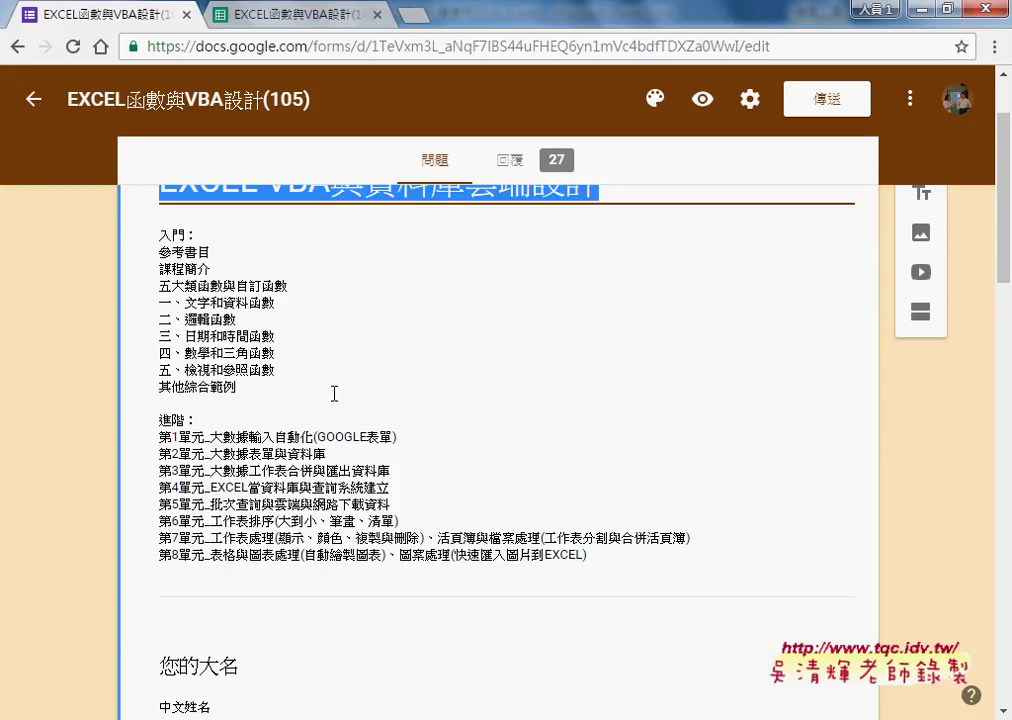
left_click(449, 453)
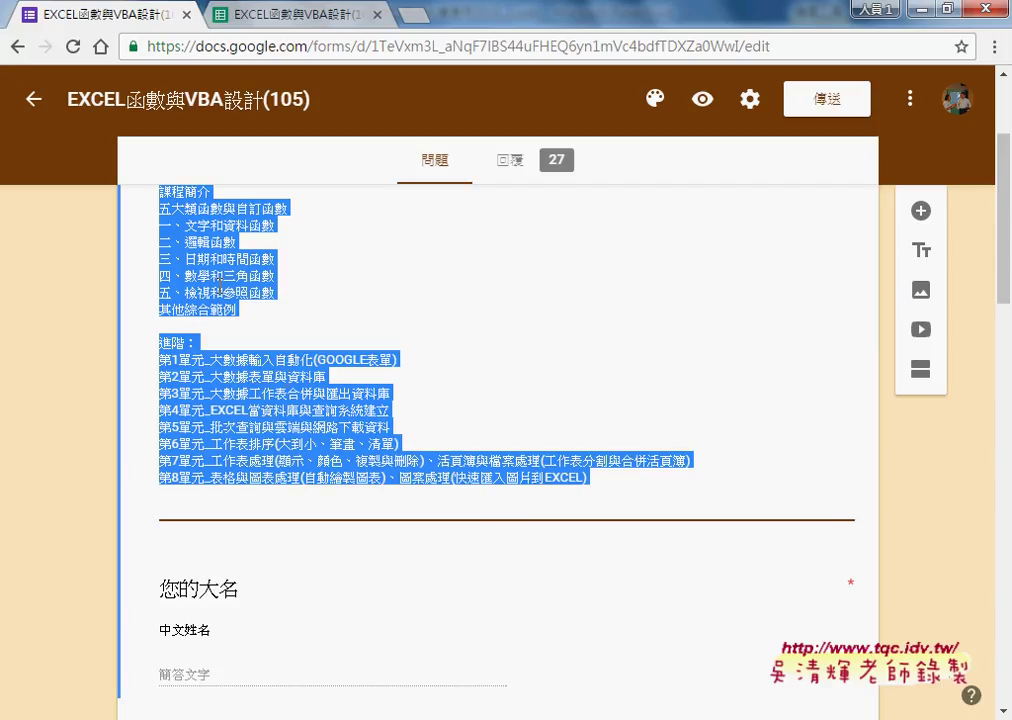
scroll(305, 566, "down", 1)
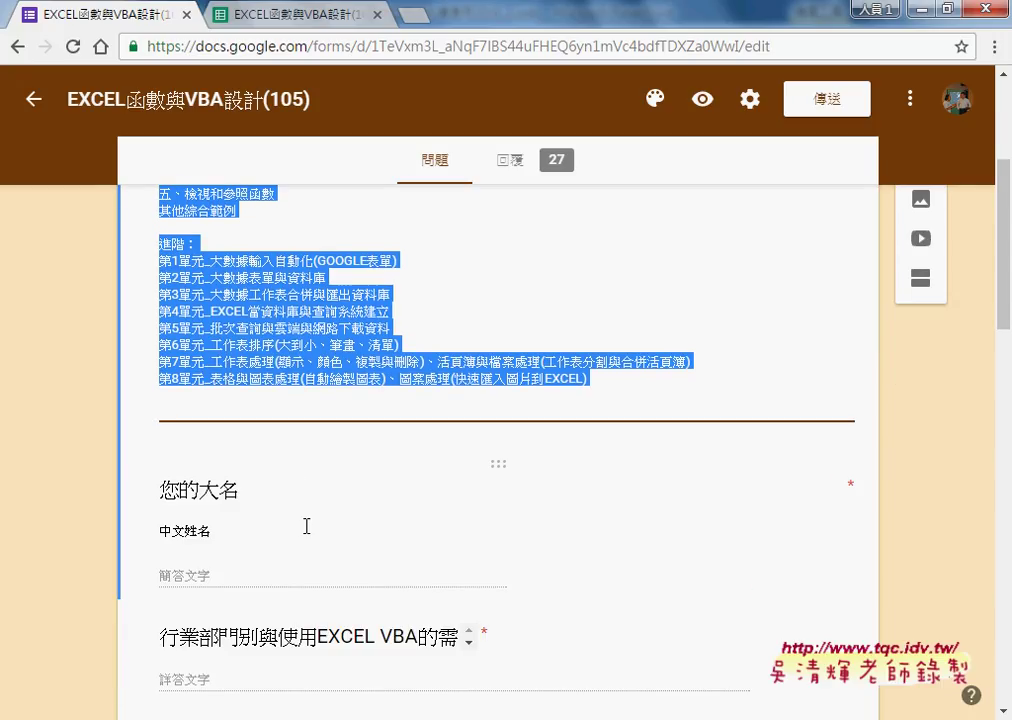
left_click(373, 509)
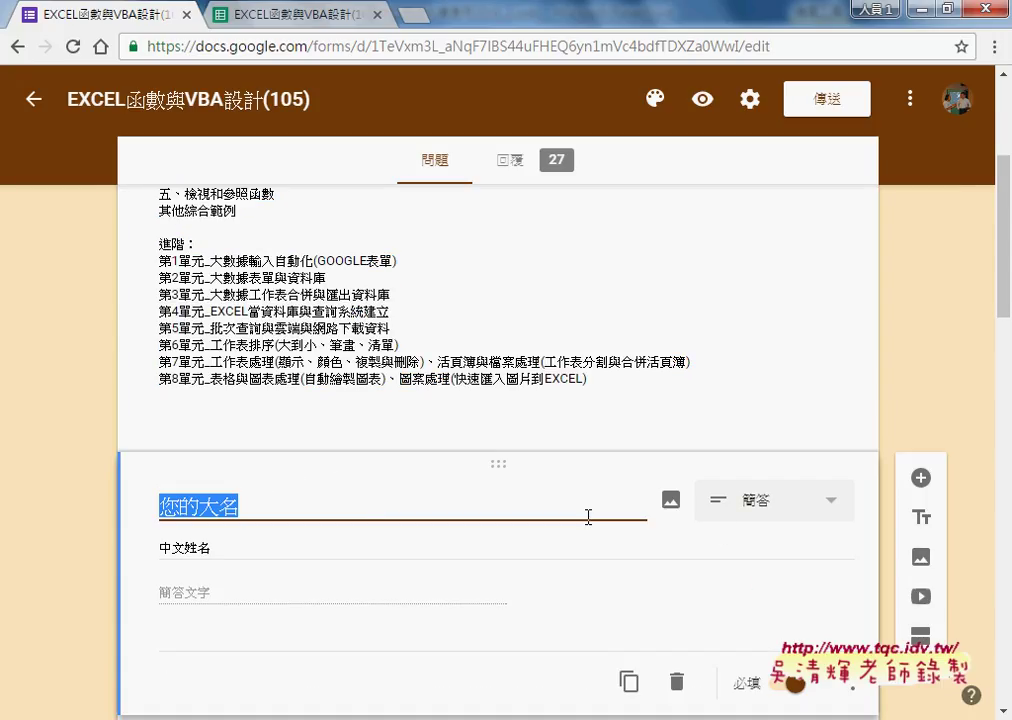
left_click(832, 502)
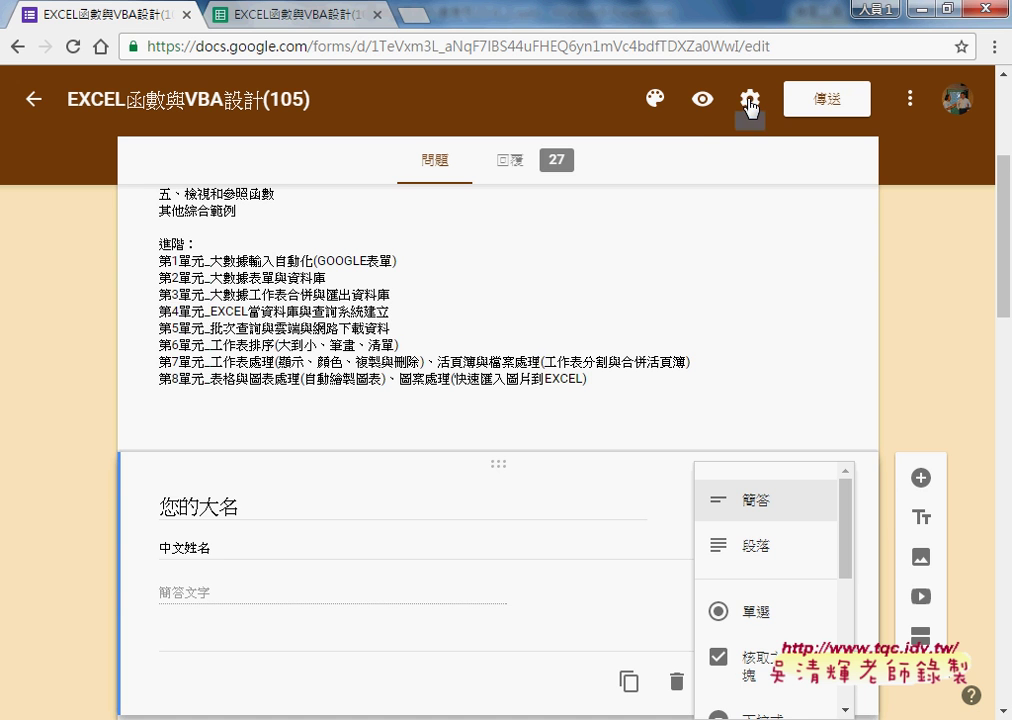
Preview the live EXCEL VBA與資料庫雲端設計 form and copy its public address
left_click(703, 104)
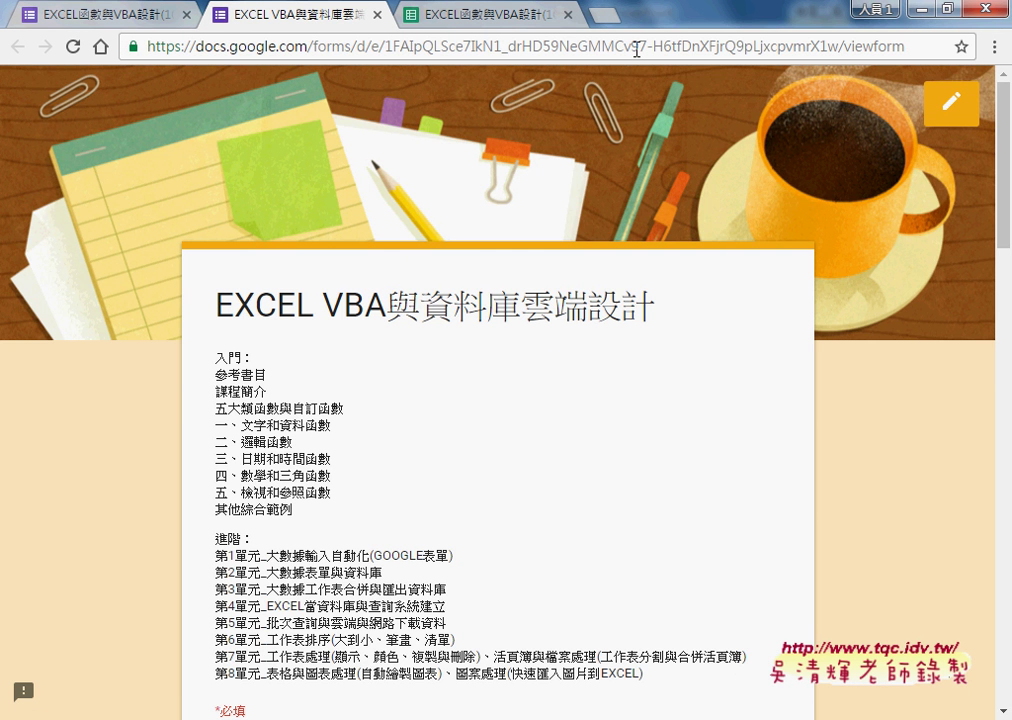
left_click(636, 49)
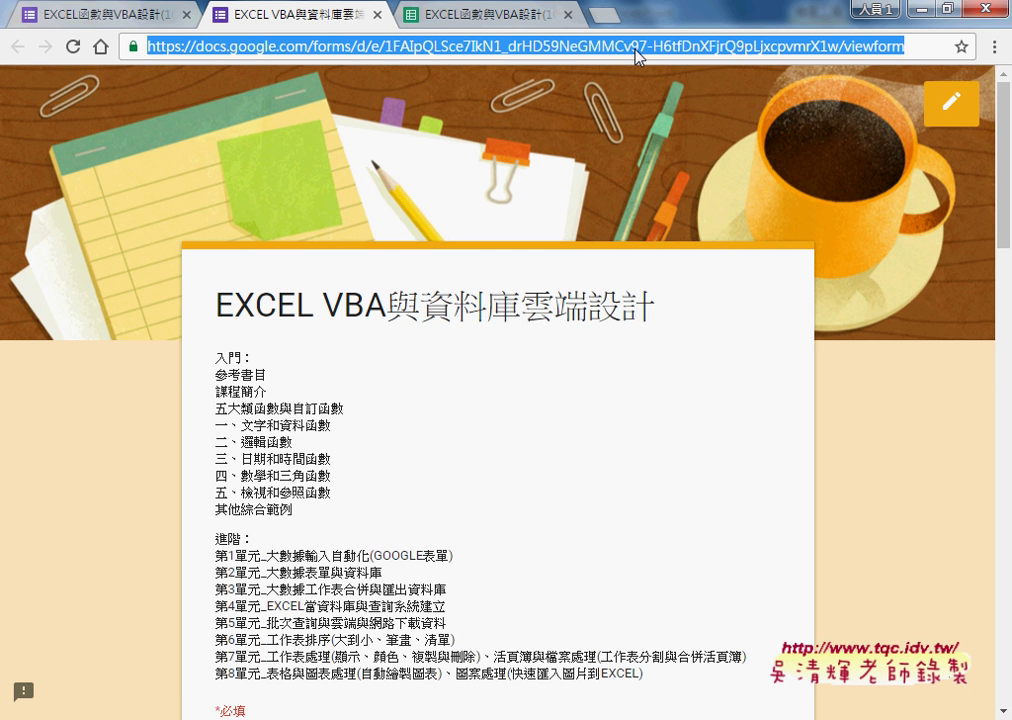
right_click(579, 56)
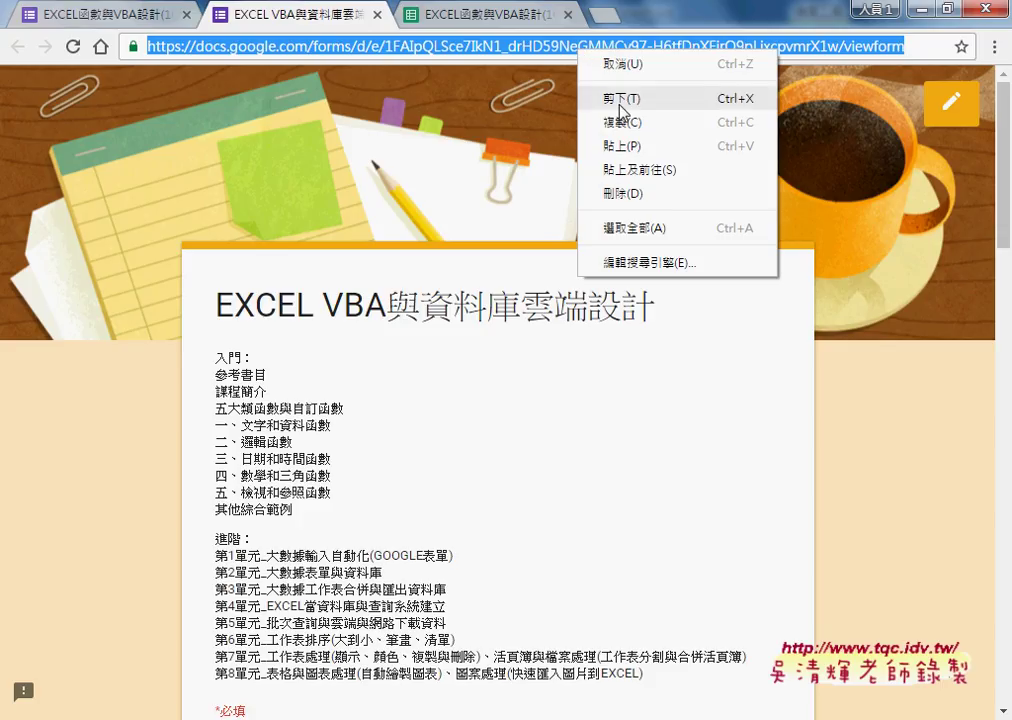
left_click(638, 126)
left_click(603, 16)
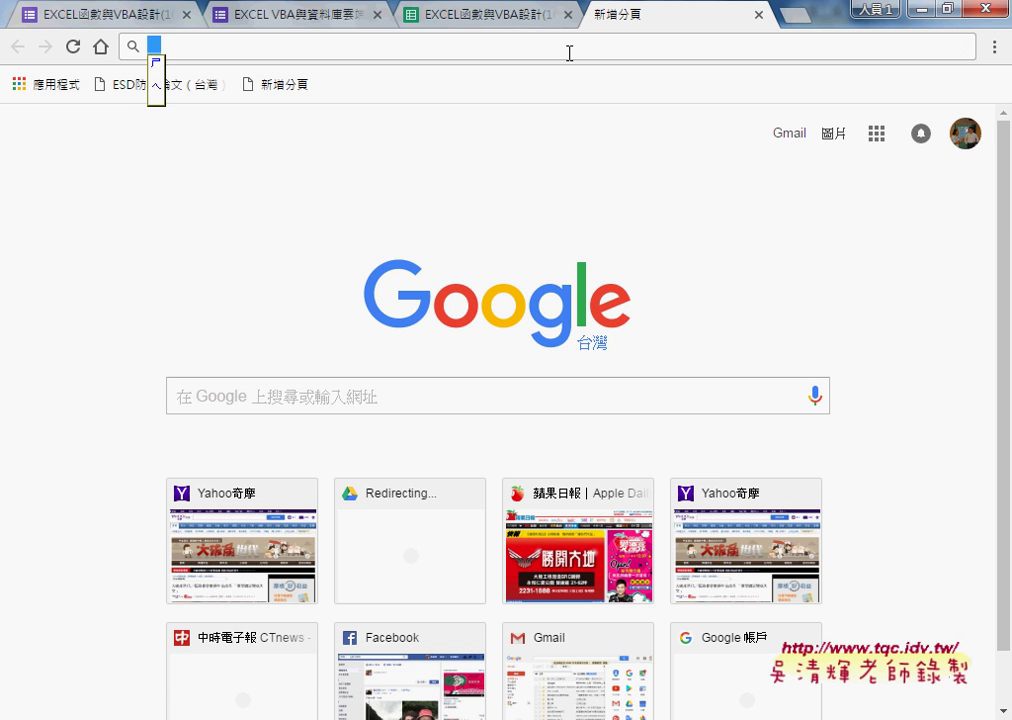
Paste the form's address into goo.gl and shorten it to goo.gl/Jn1M9A
type("goo.gl")
key("Return")
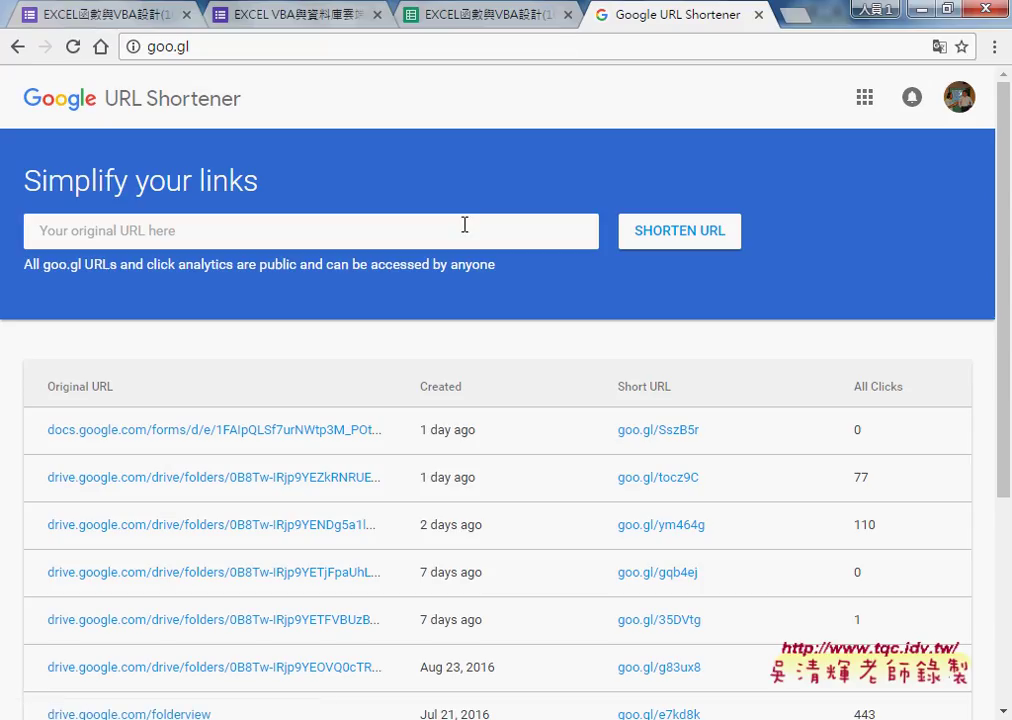
right_click(277, 230)
left_click(330, 348)
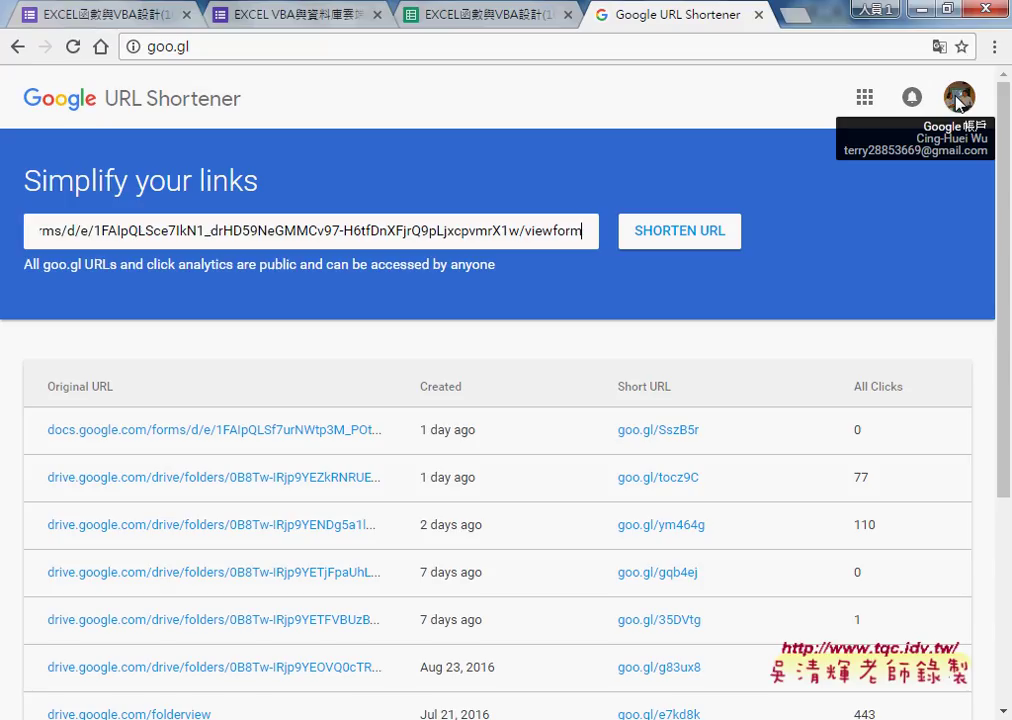
left_click(688, 238)
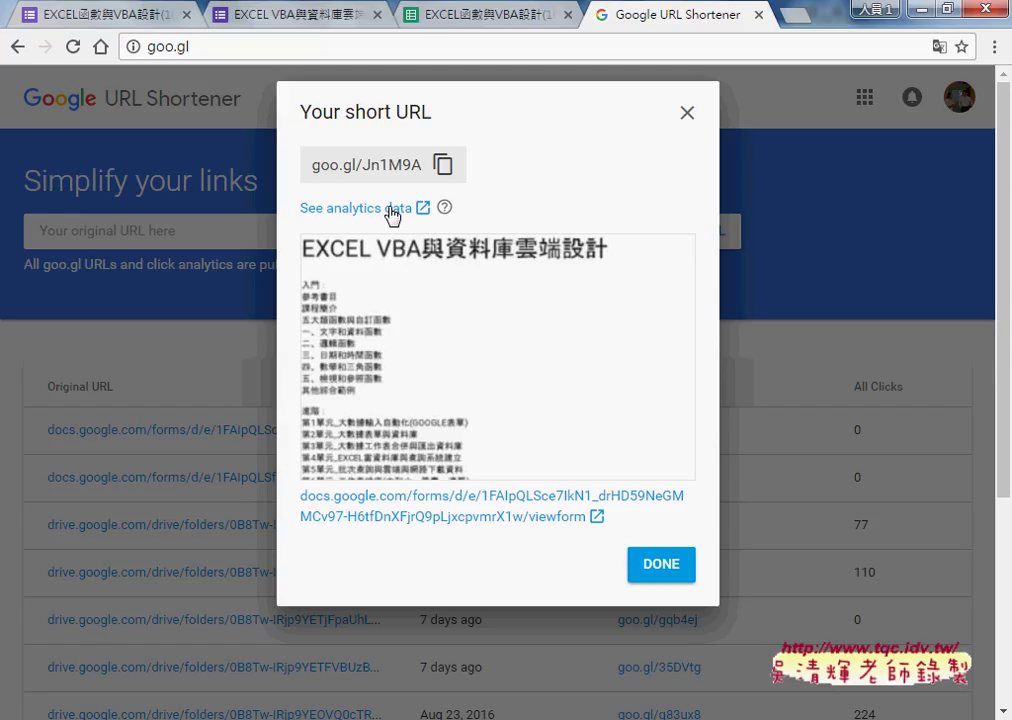
left_click(677, 567)
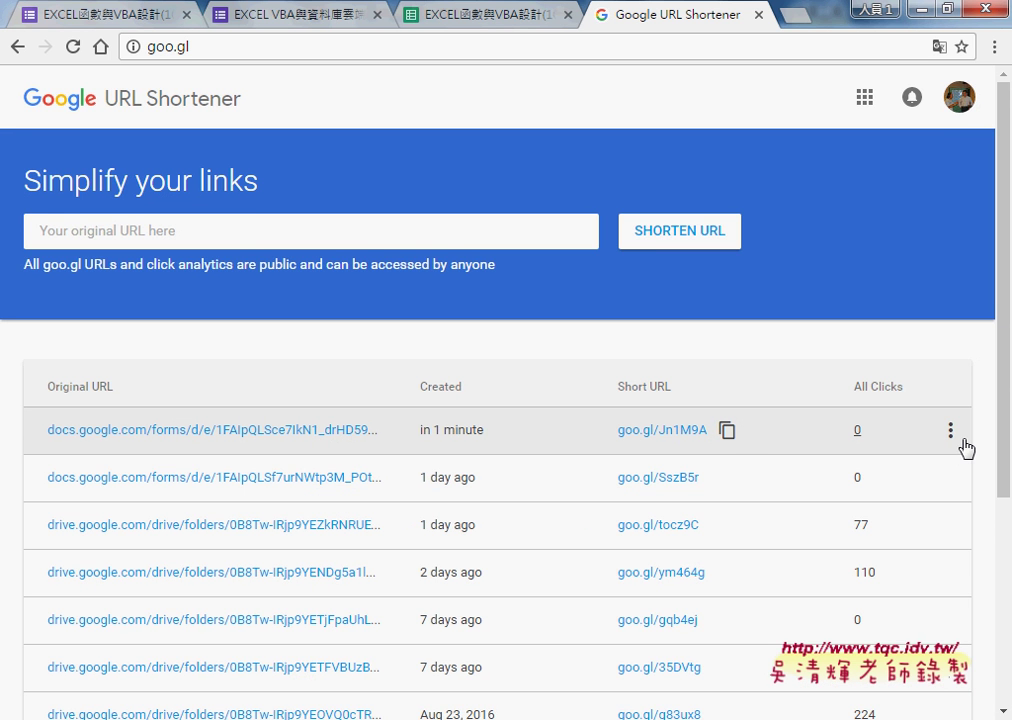
Copy the QR code image for goo.gl/Jn1M9A and return to the response spreadsheet
left_click(951, 432)
left_click(856, 518)
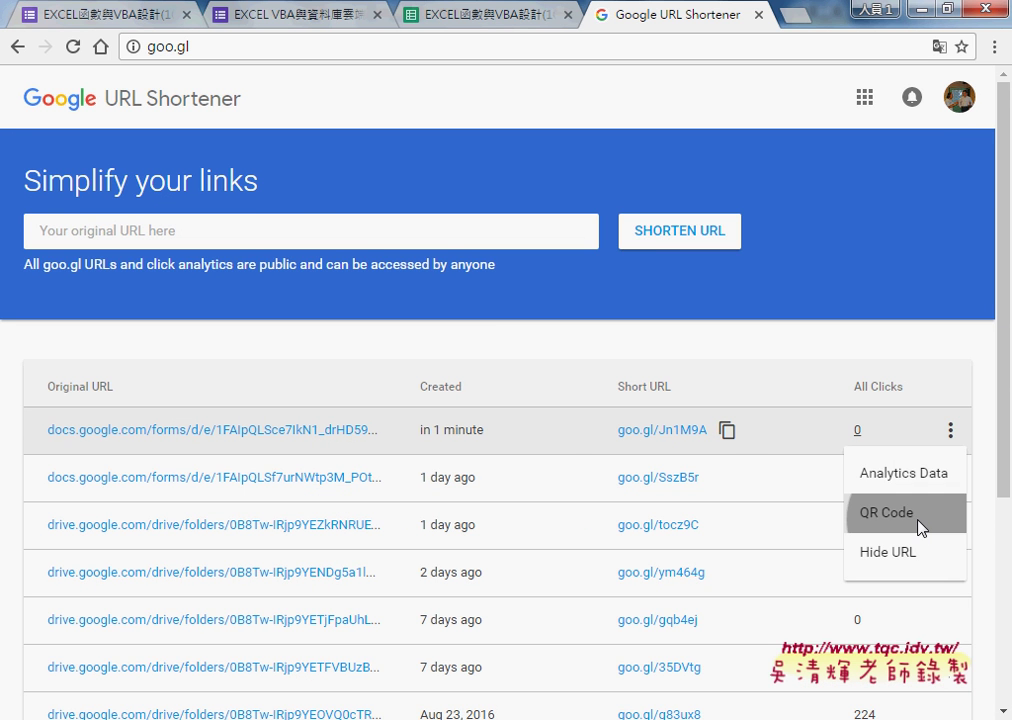
right_click(535, 347)
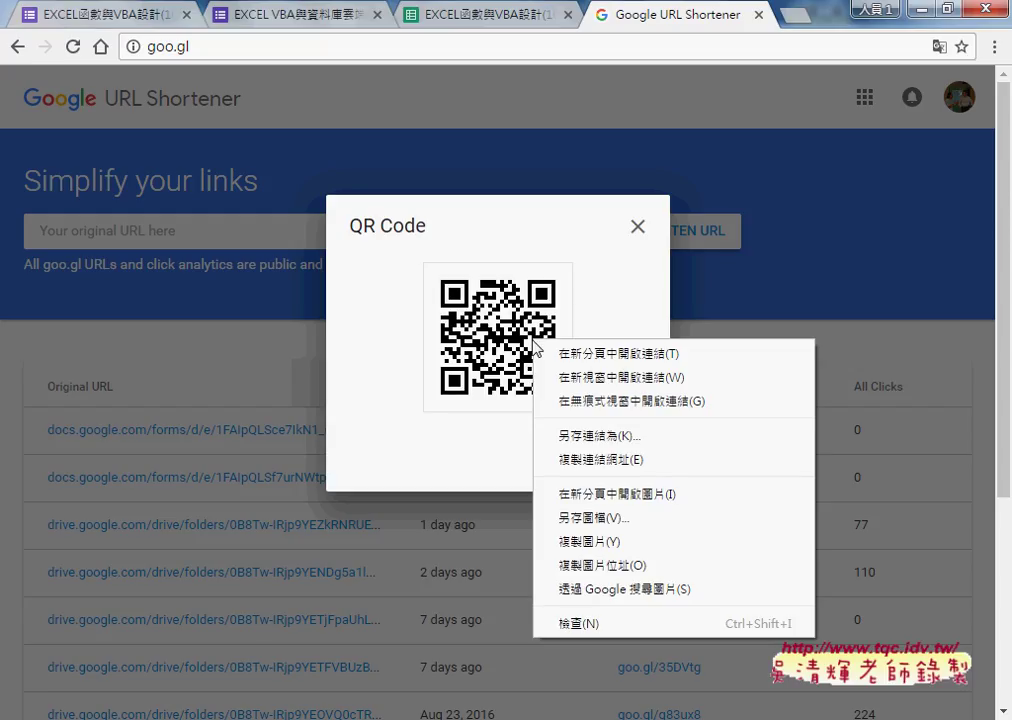
left_click(630, 326)
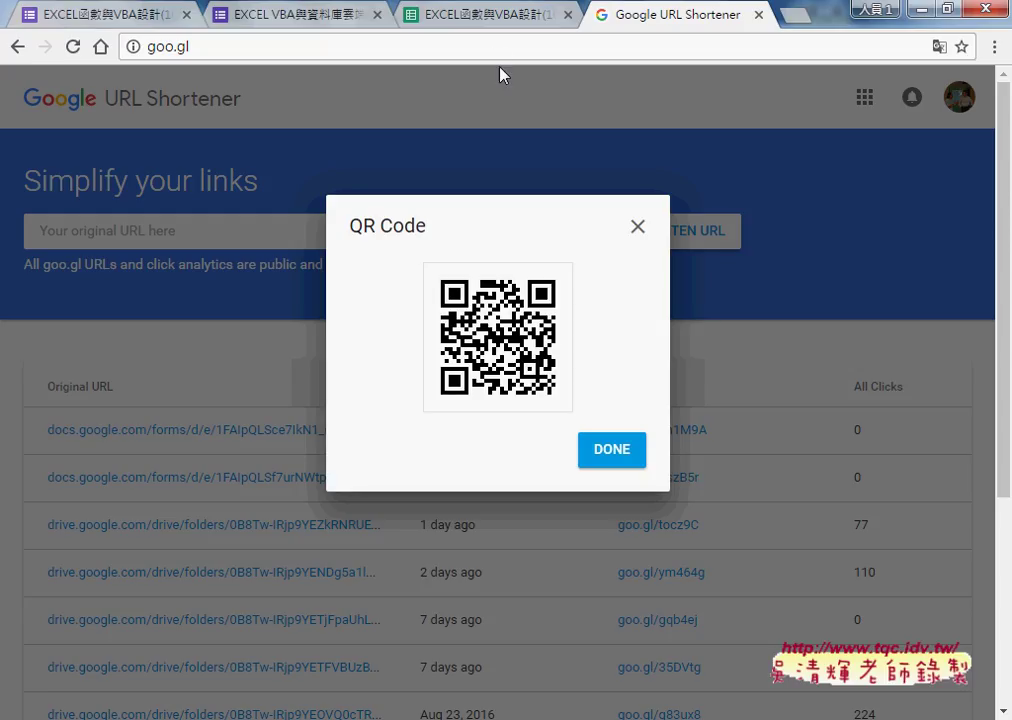
left_click(437, 18)
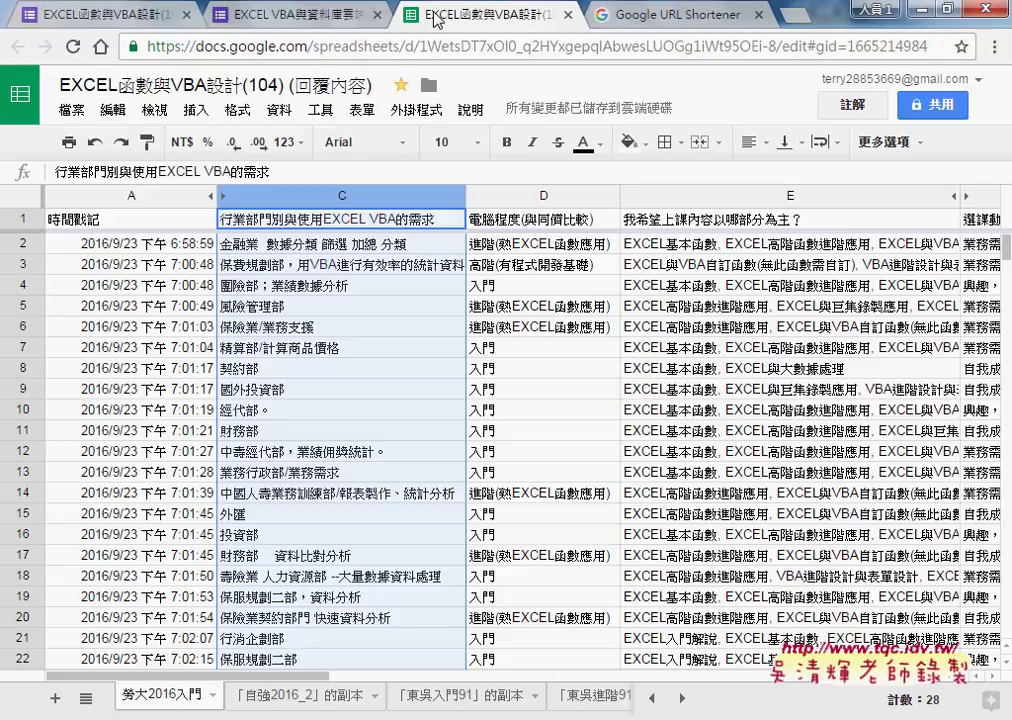
Browse the 檔案 > 下載格式 download formats, then bring up the spreadsheet's 表單 menu
left_click(71, 109)
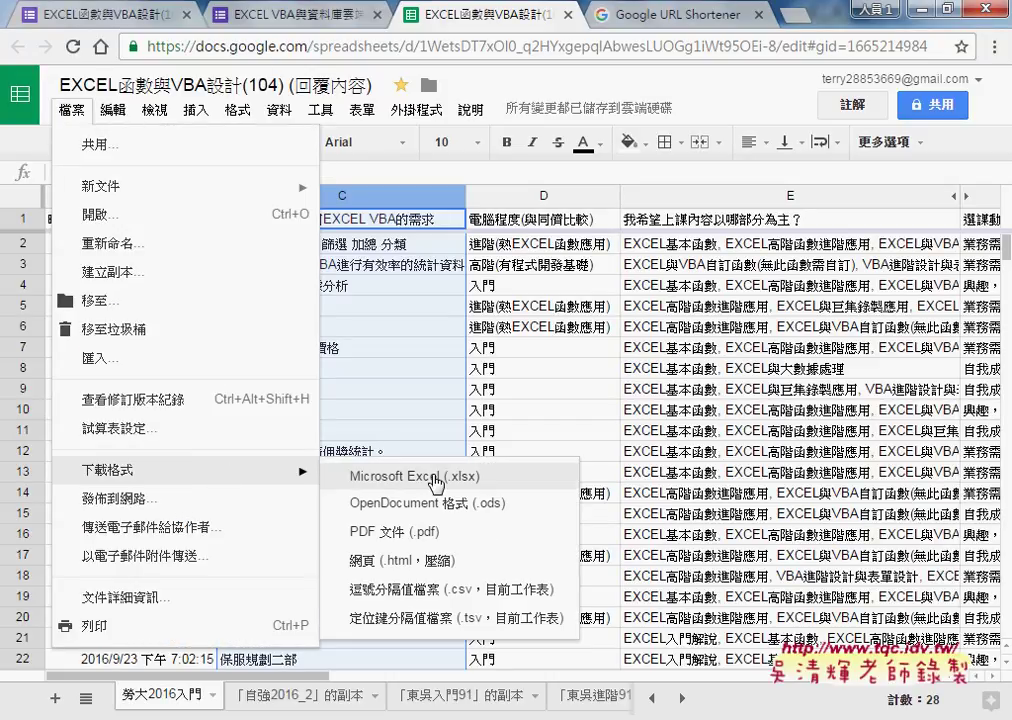
mouse_move(150, 470)
left_click(524, 88)
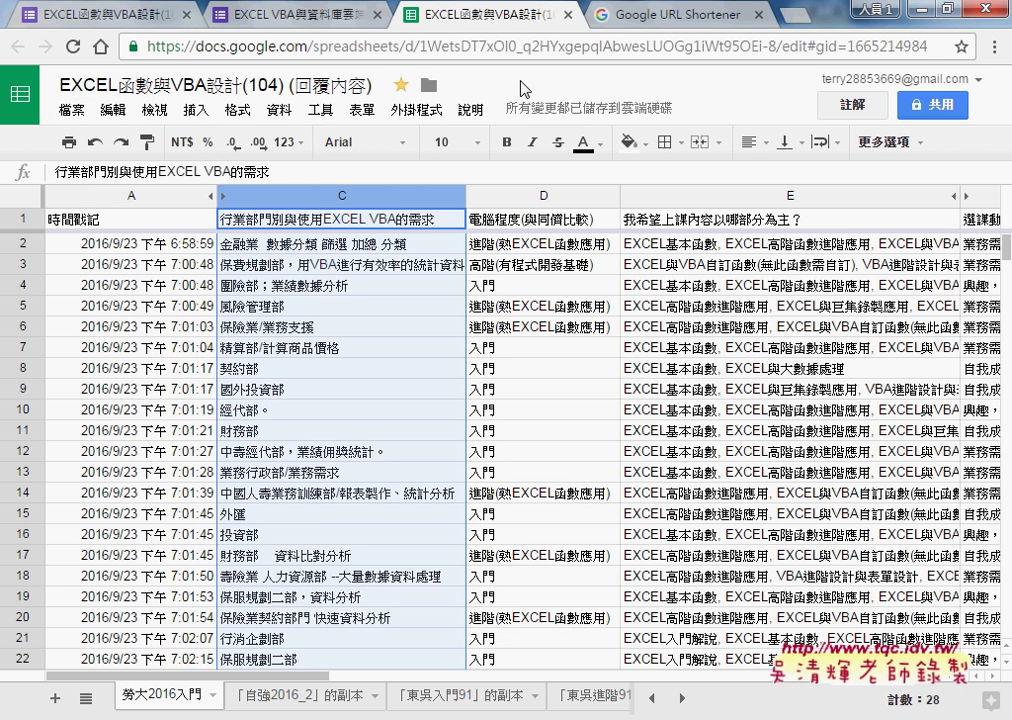
left_click(362, 110)
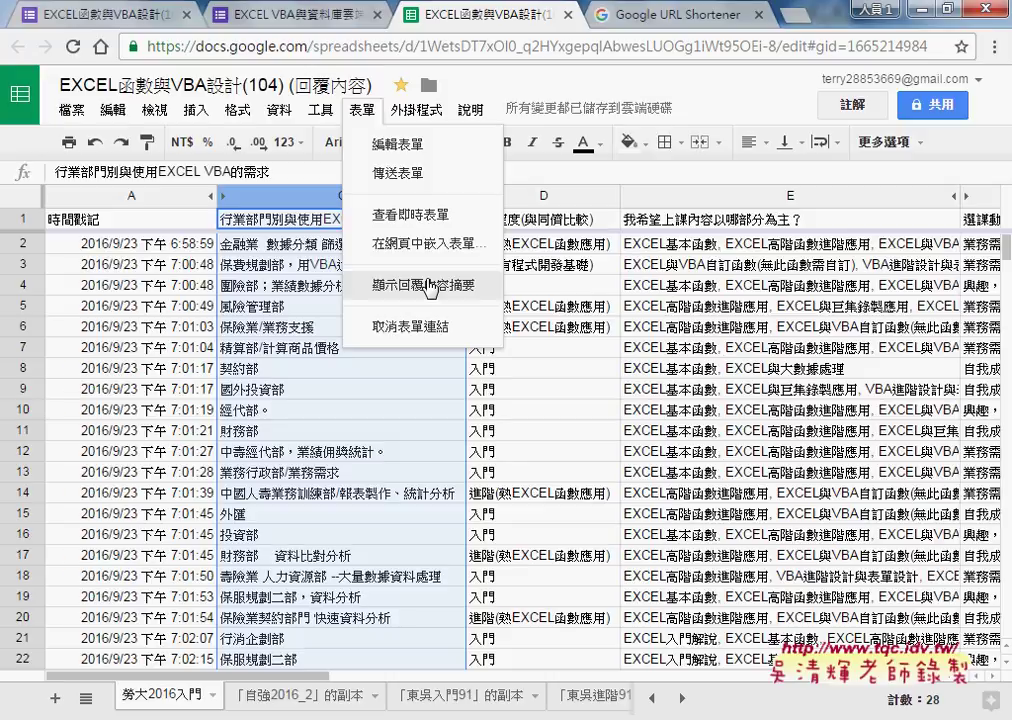
Open the response summary and highlight the 電腦程度 heading and advanced-level respondent count
left_click(430, 287)
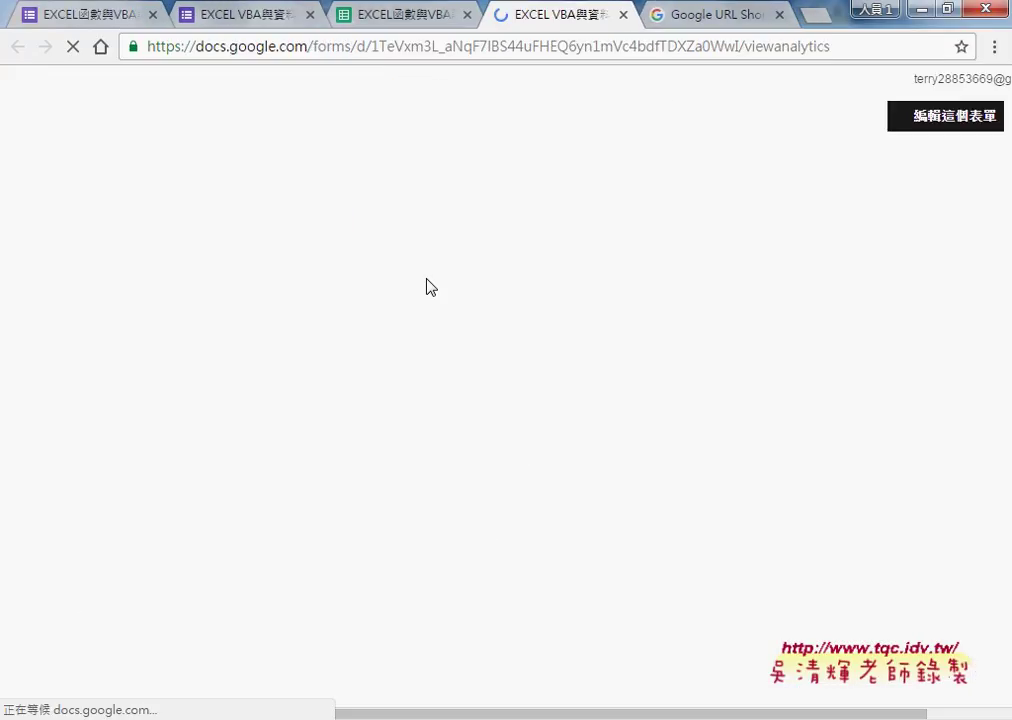
scroll(952, 310, "down", 6)
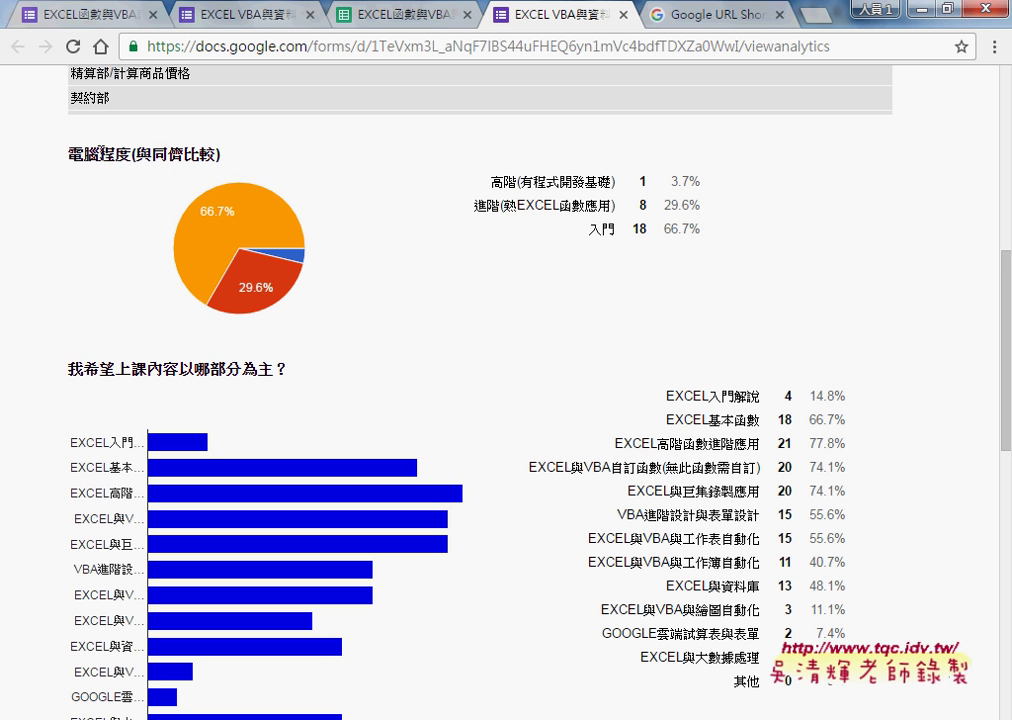
left_click_drag(68, 154, 131, 156)
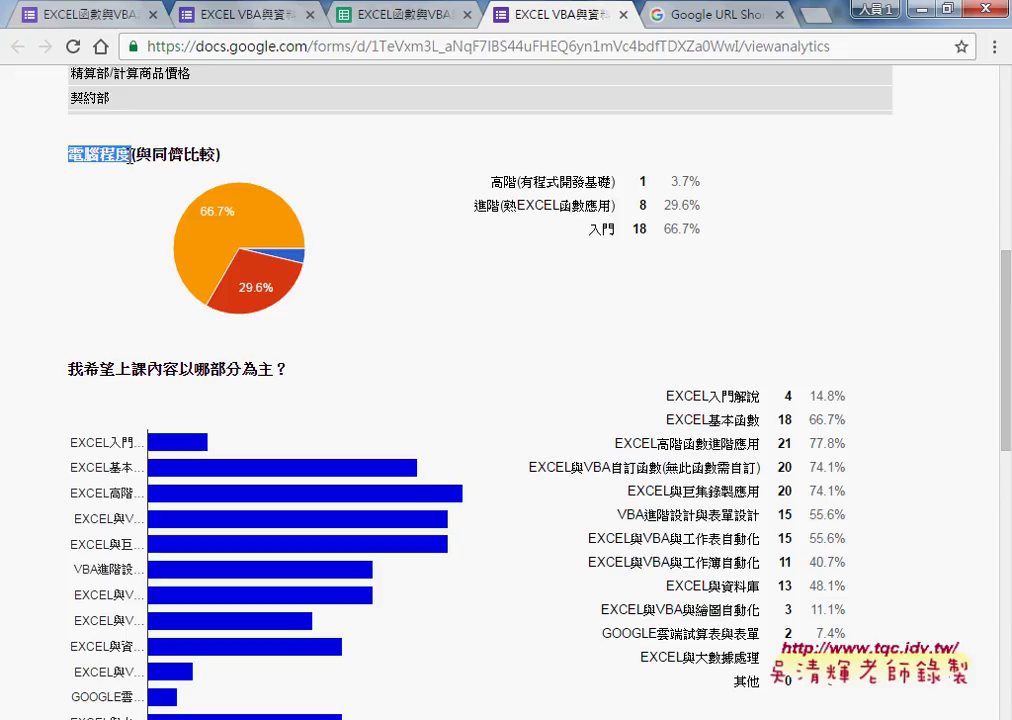
double_click(643, 182)
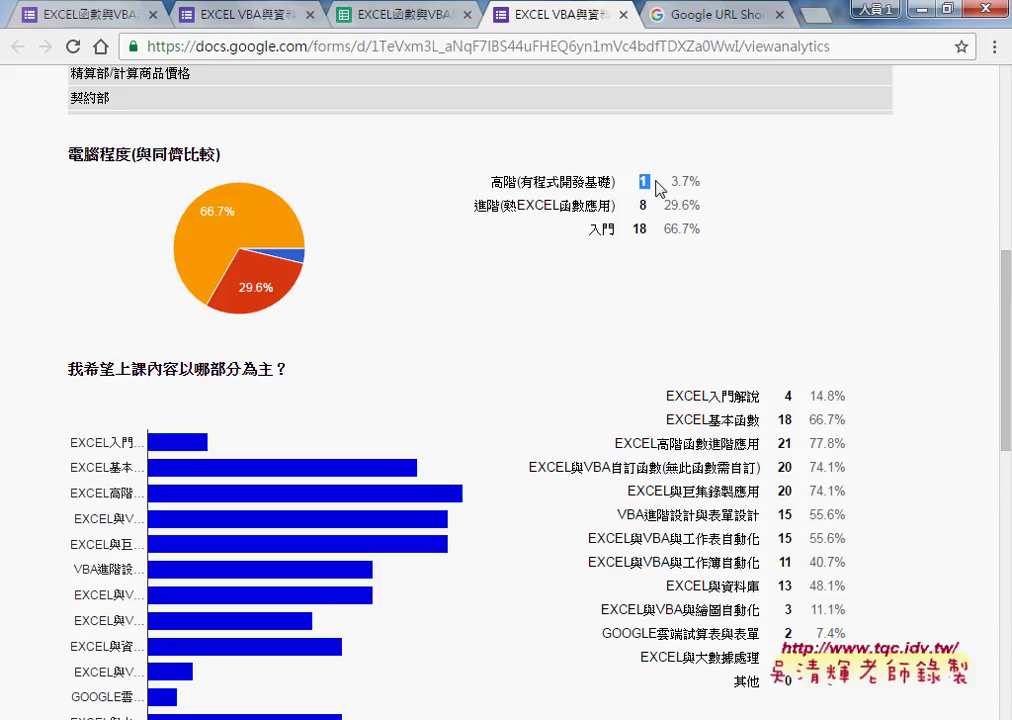
scroll(657, 188, "down", 2)
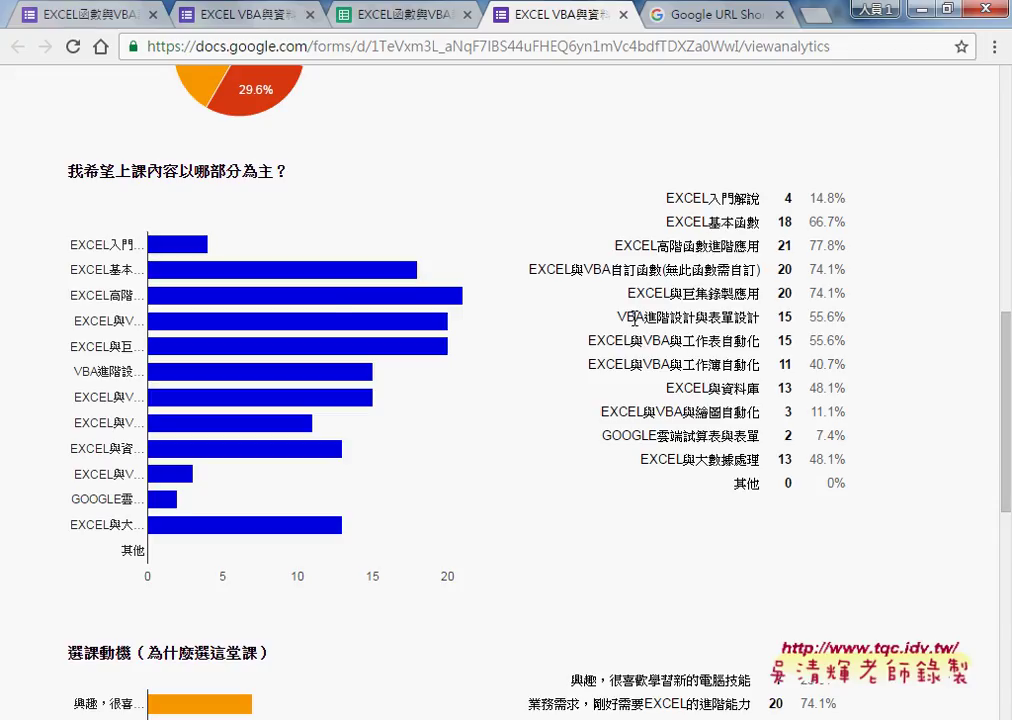
left_click_drag(657, 318, 836, 311)
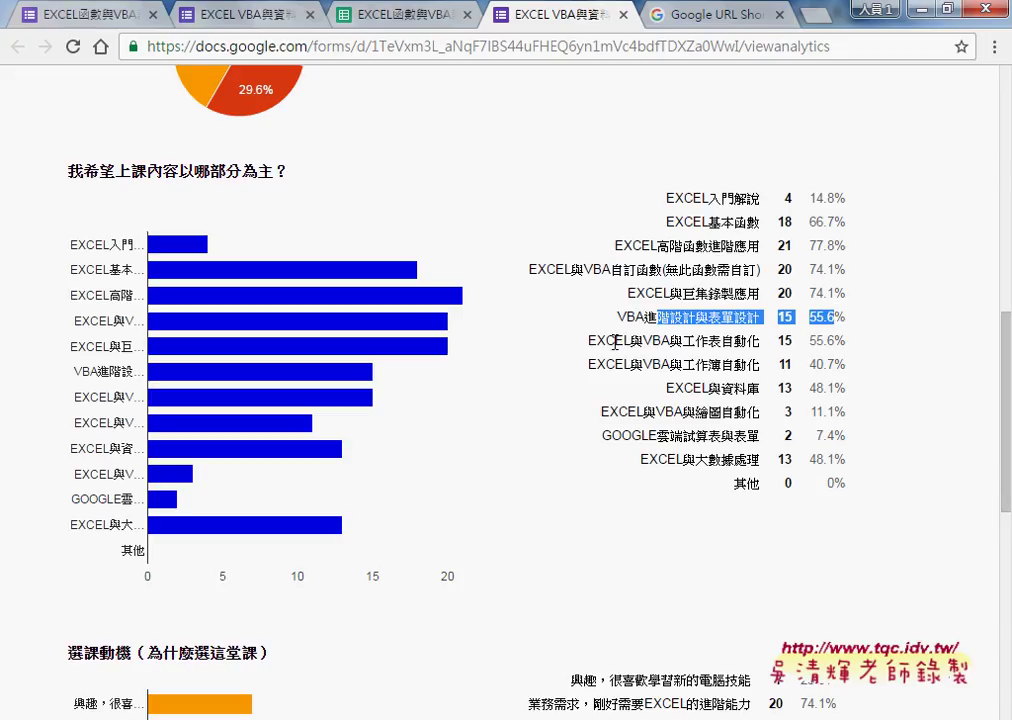
left_click_drag(614, 340, 723, 348)
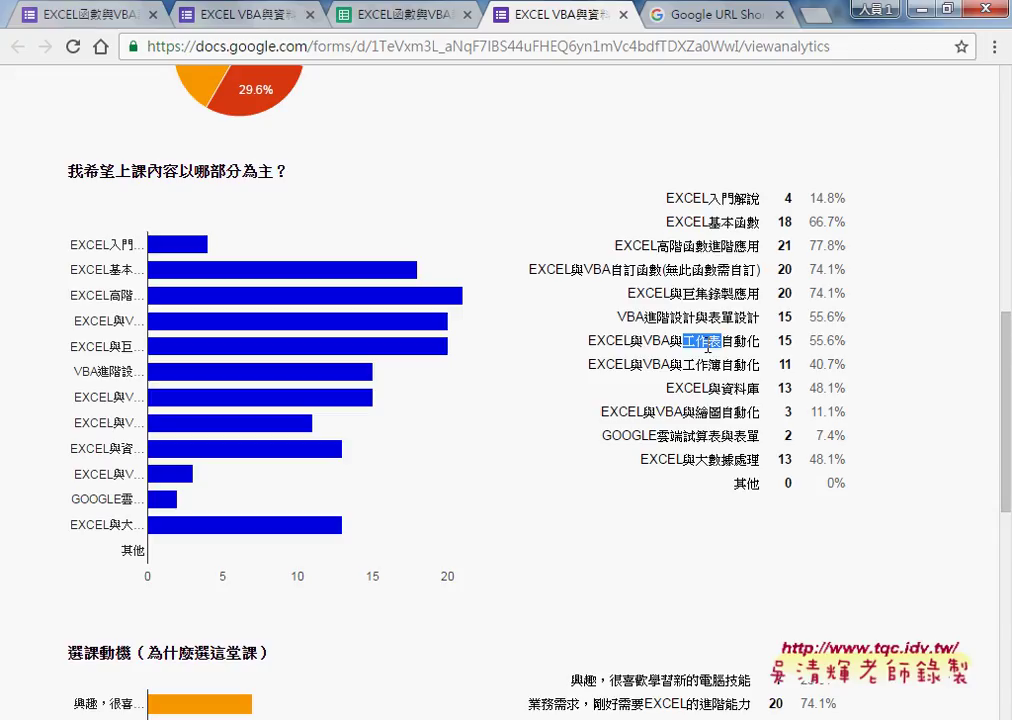
Highlight the top two 選課動機 answers, then return to the live EXCEL VBA與資料庫雲端設計 form
scroll(720, 350, "down", 3)
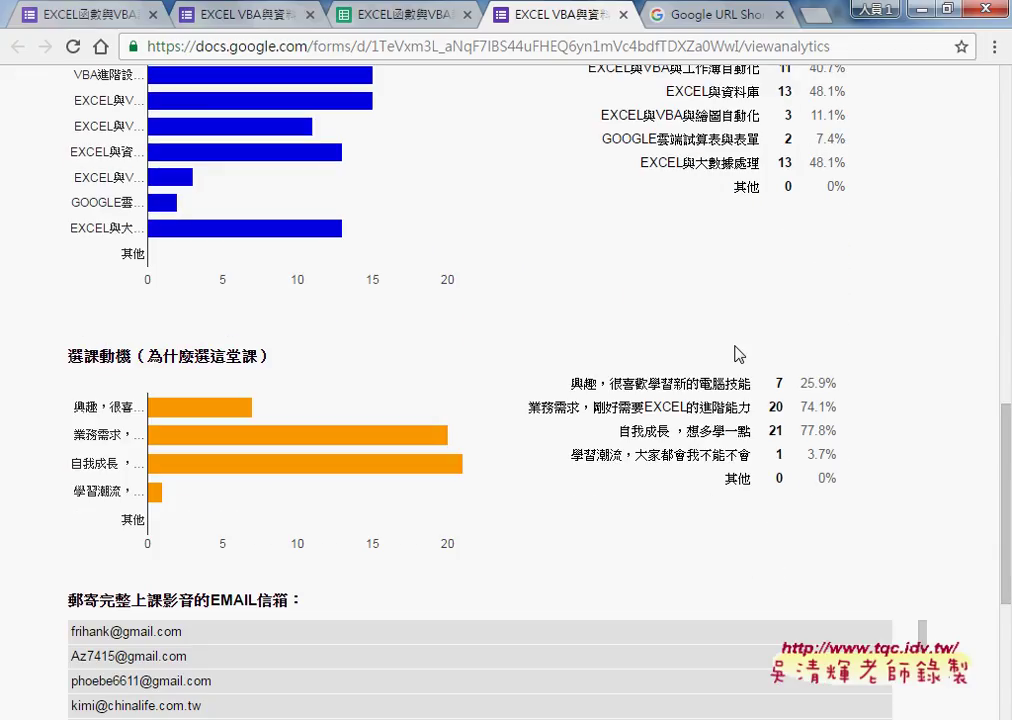
left_click_drag(619, 431, 762, 431)
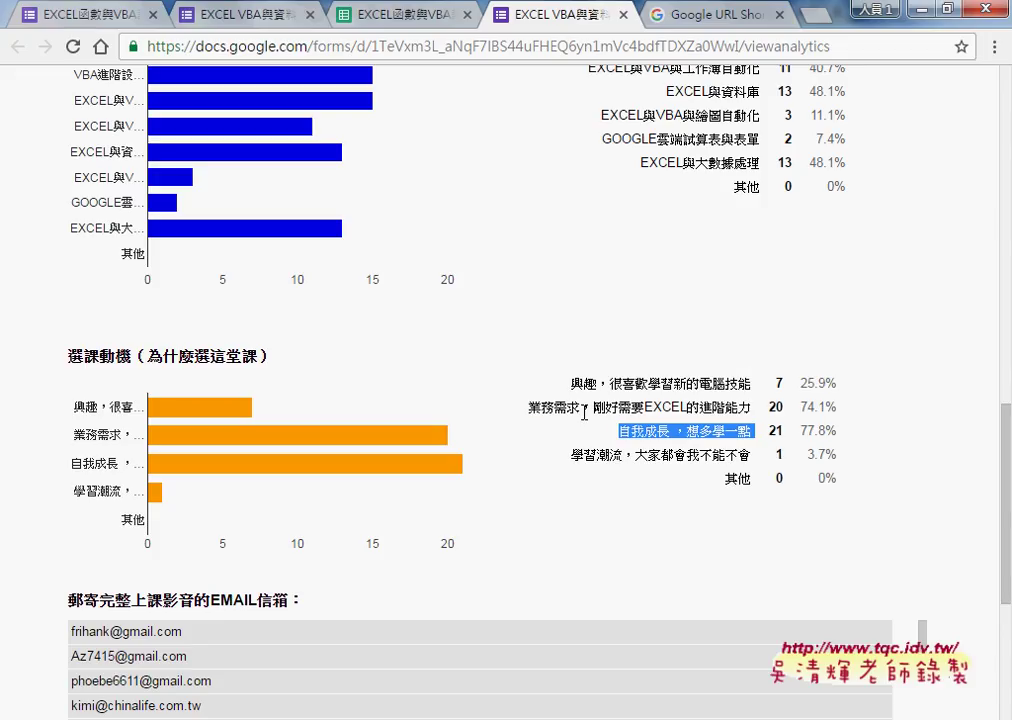
left_click_drag(528, 407, 836, 431)
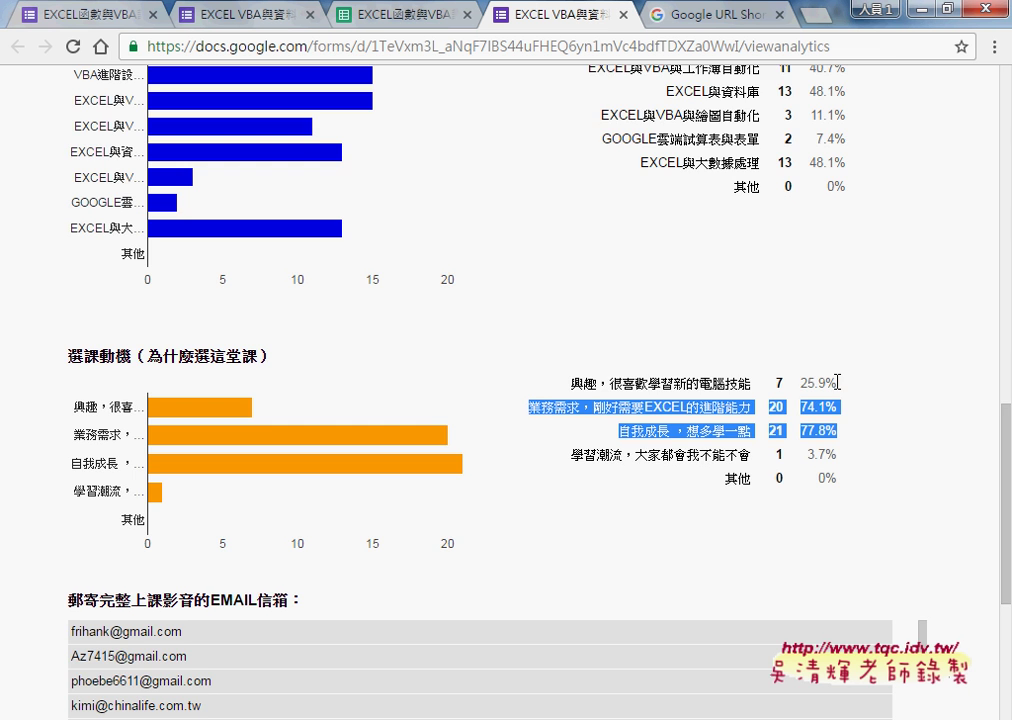
scroll(837, 381, "down", 1)
scroll(837, 388, "up", 1)
scroll(840, 386, "down", 3)
scroll(840, 386, "up", 3)
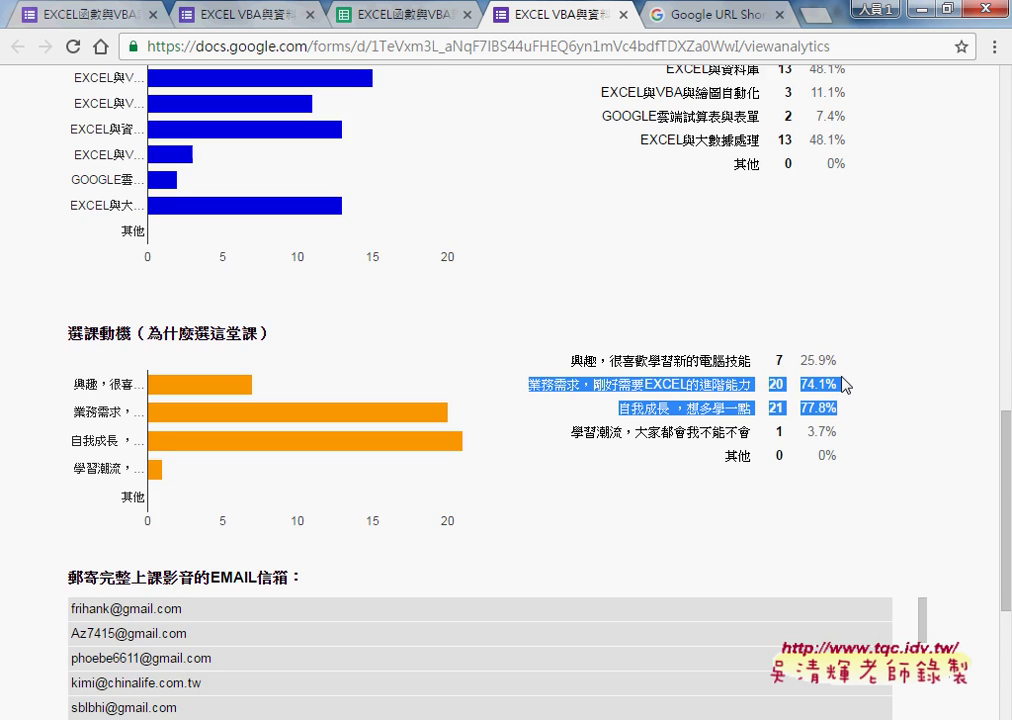
scroll(840, 380, "up", 12)
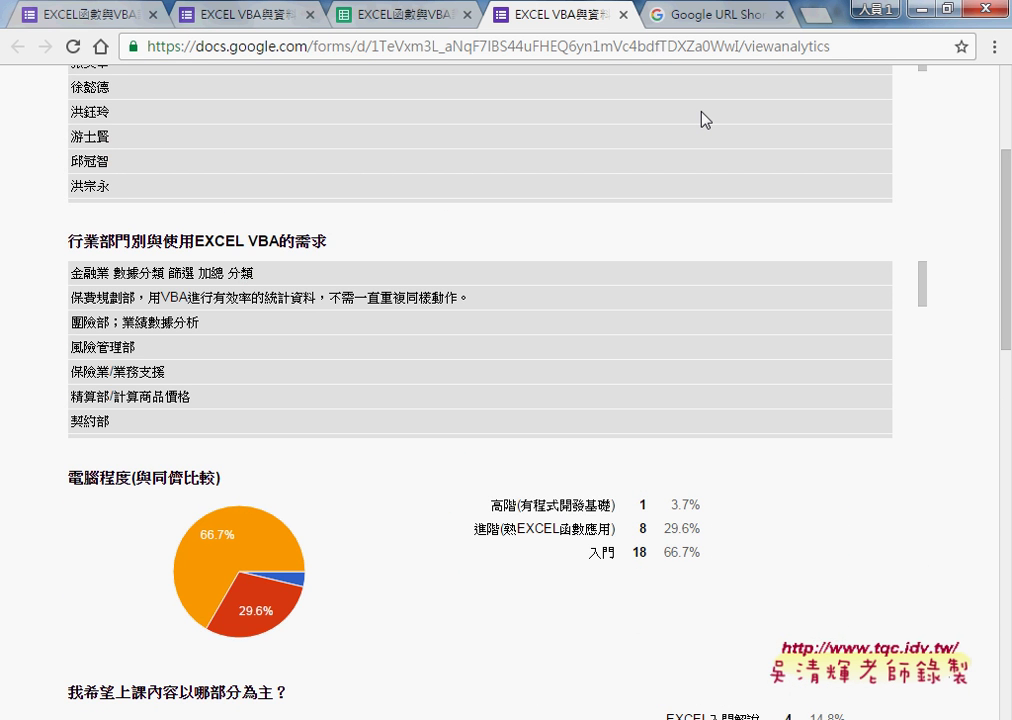
scroll(710, 125, "down", 2)
scroll(750, 160, "down", 2)
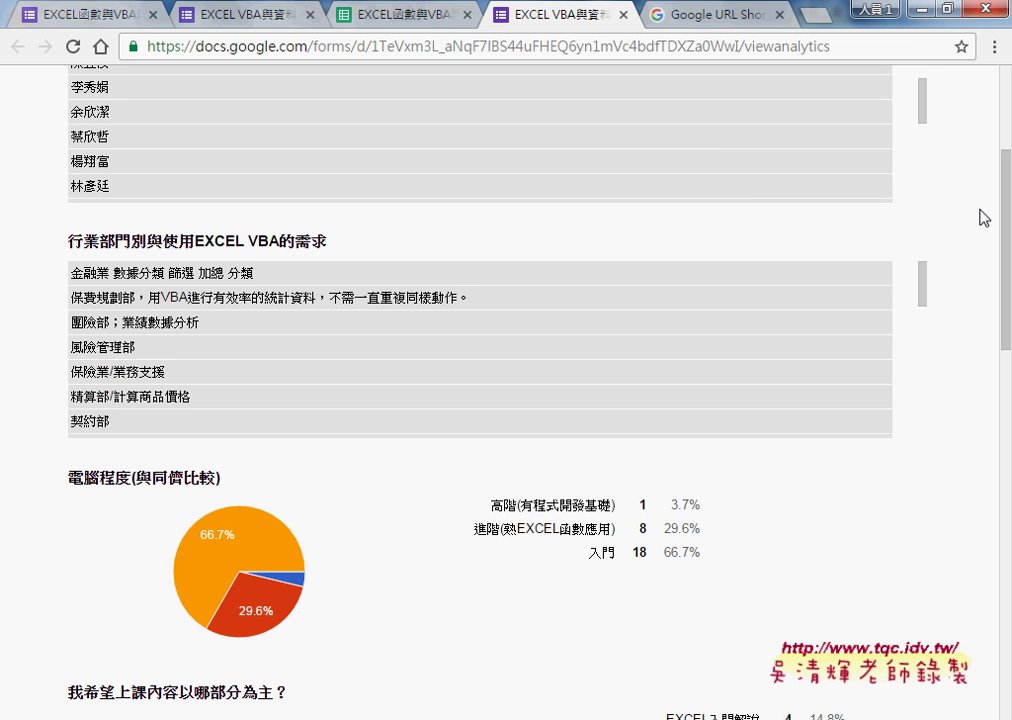
scroll(975, 218, "down", 1)
scroll(975, 222, "down", 2)
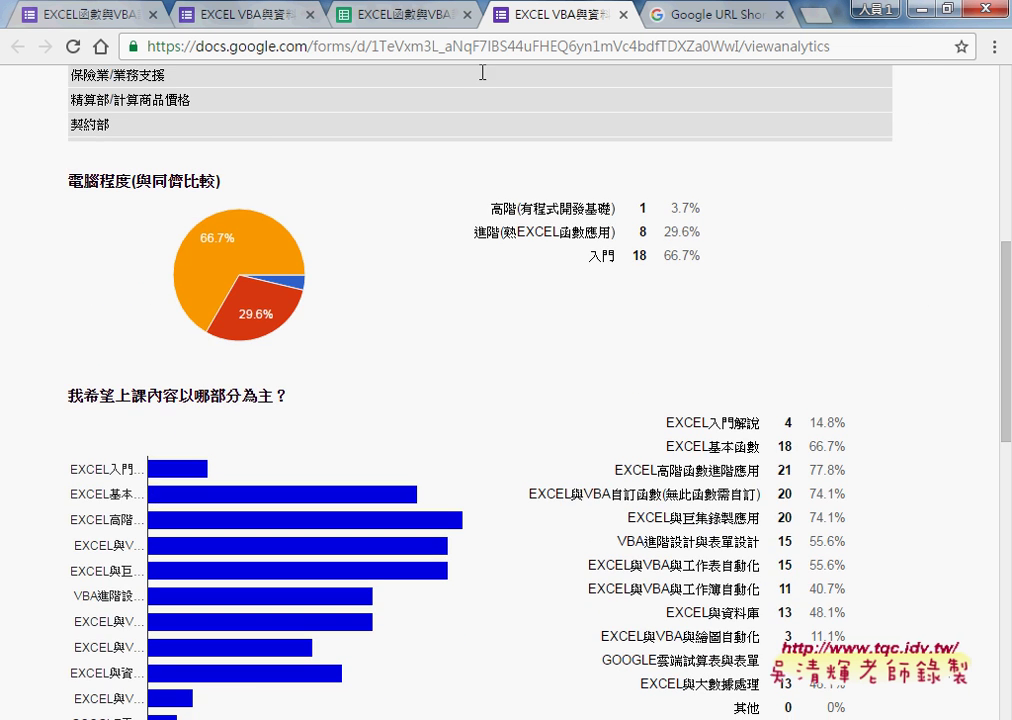
left_click(277, 18)
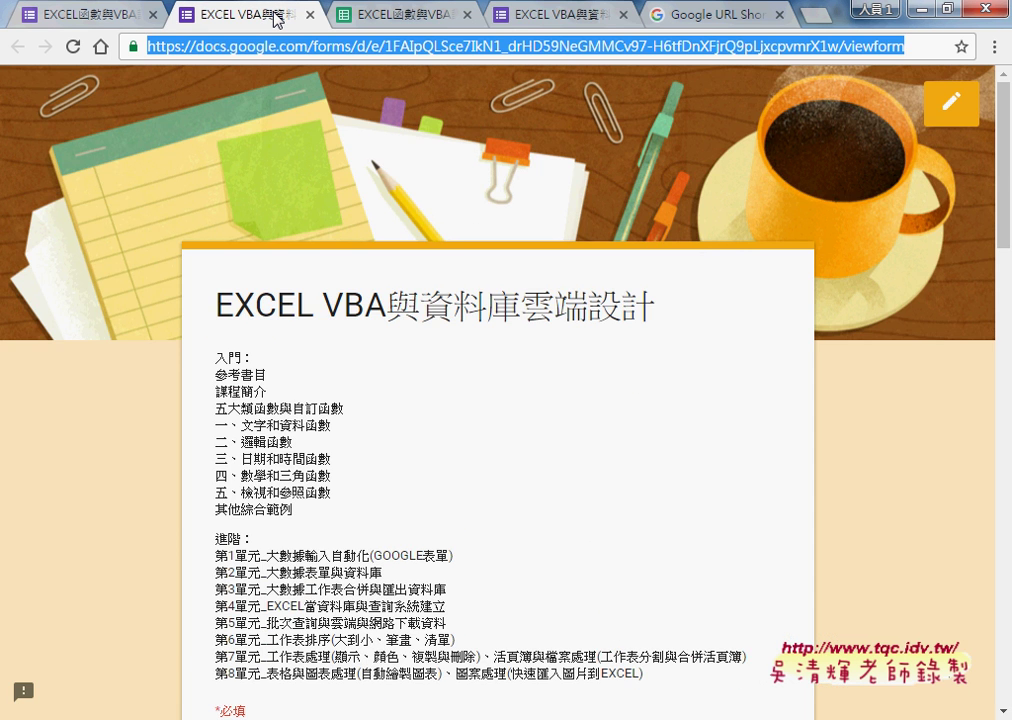
Check the responses spreadsheet and summary, then switch to PowerPoint slide 12, 補充資料
left_click(371, 18)
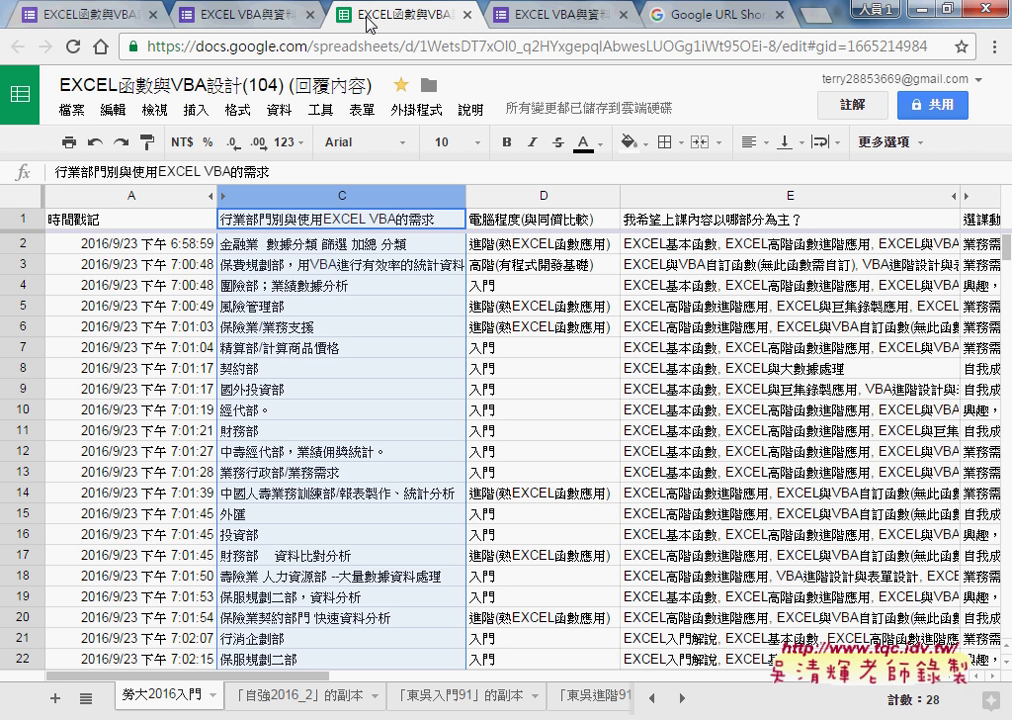
left_click(541, 14)
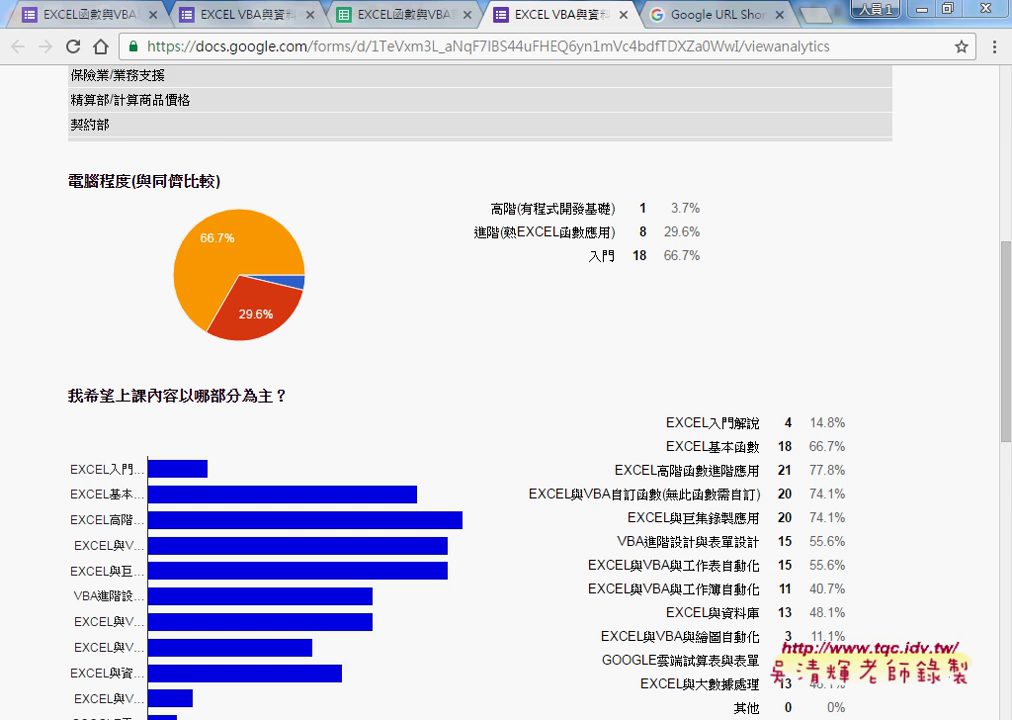
key("alt+Tab")
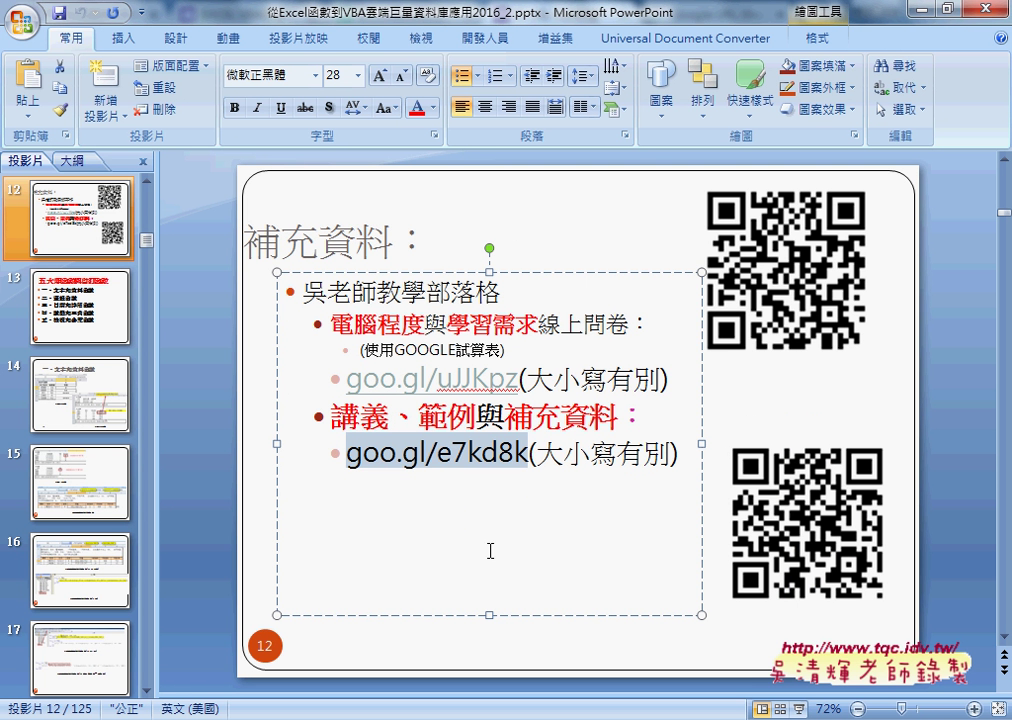
Point out the heading words 講義, 範例, 補充 and highlight the short link goo.gl/e7kd8k
double_click(360, 415)
double_click(427, 415)
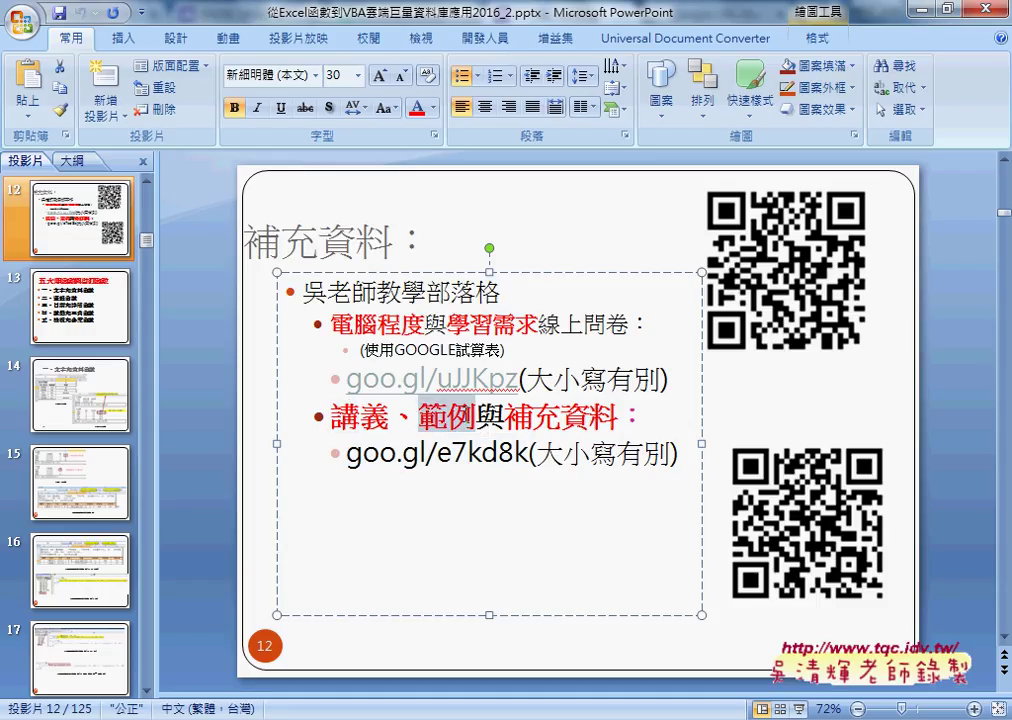
double_click(533, 415)
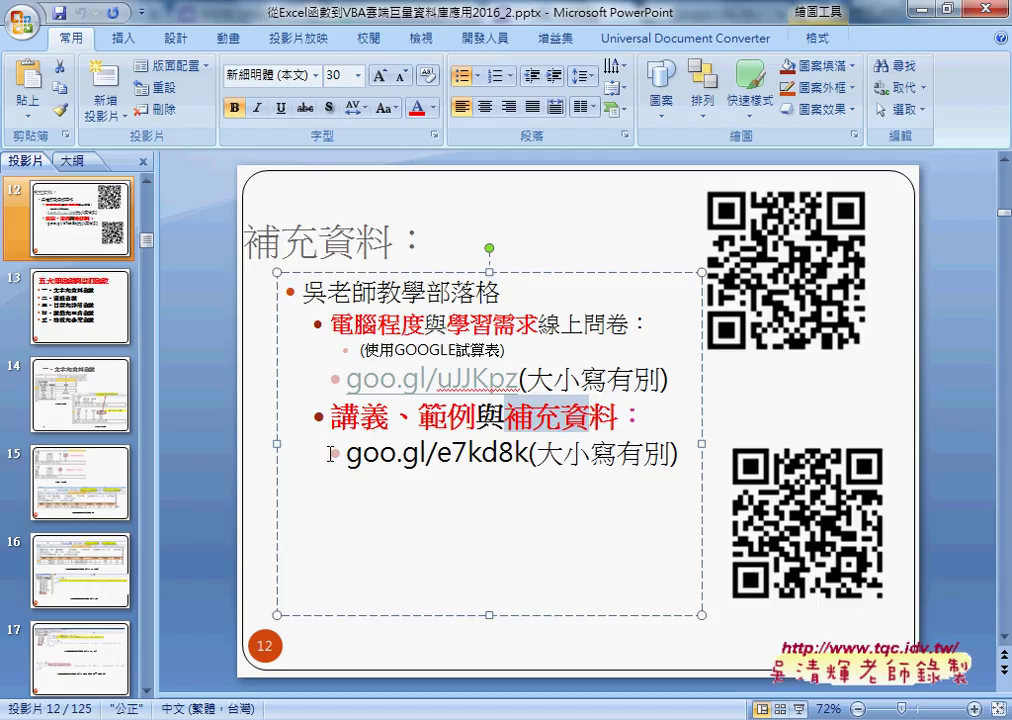
left_click_drag(340, 454, 528, 458)
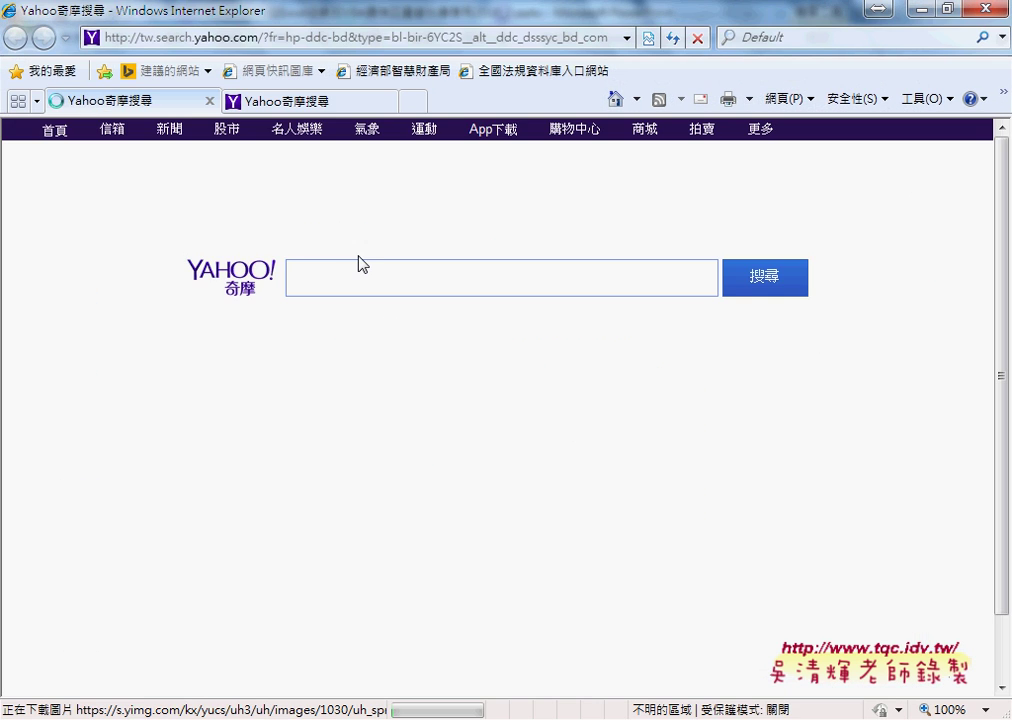
Paste the goo.gl/e7kd8k short link into Internet Explorer's address bar and load it
right_click(374, 41)
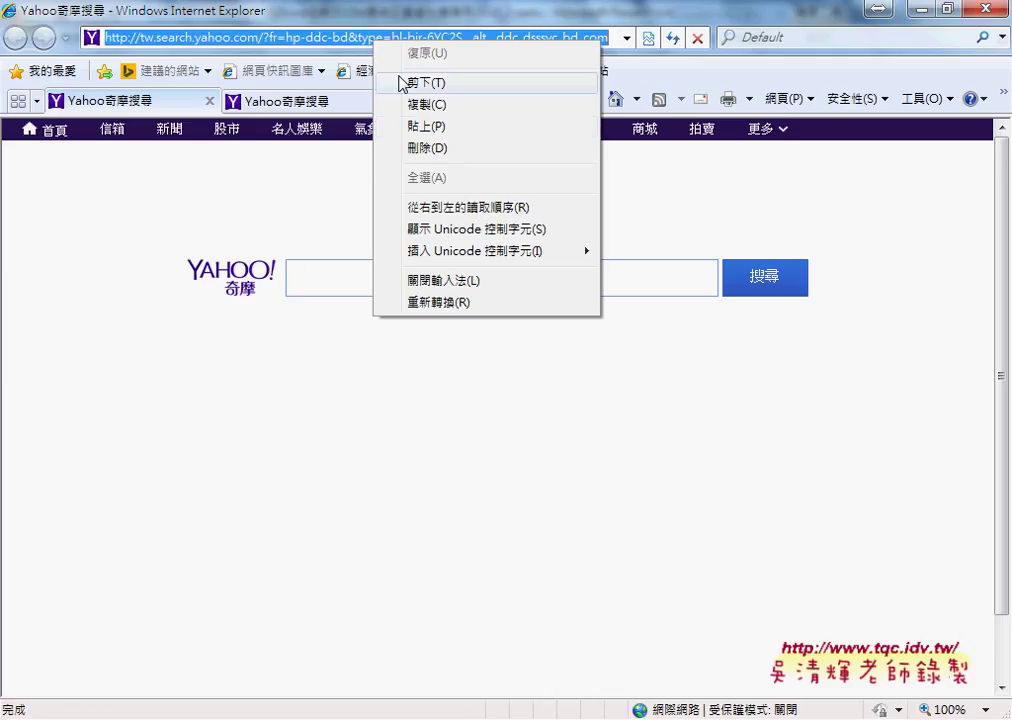
left_click(427, 130)
left_click(672, 40)
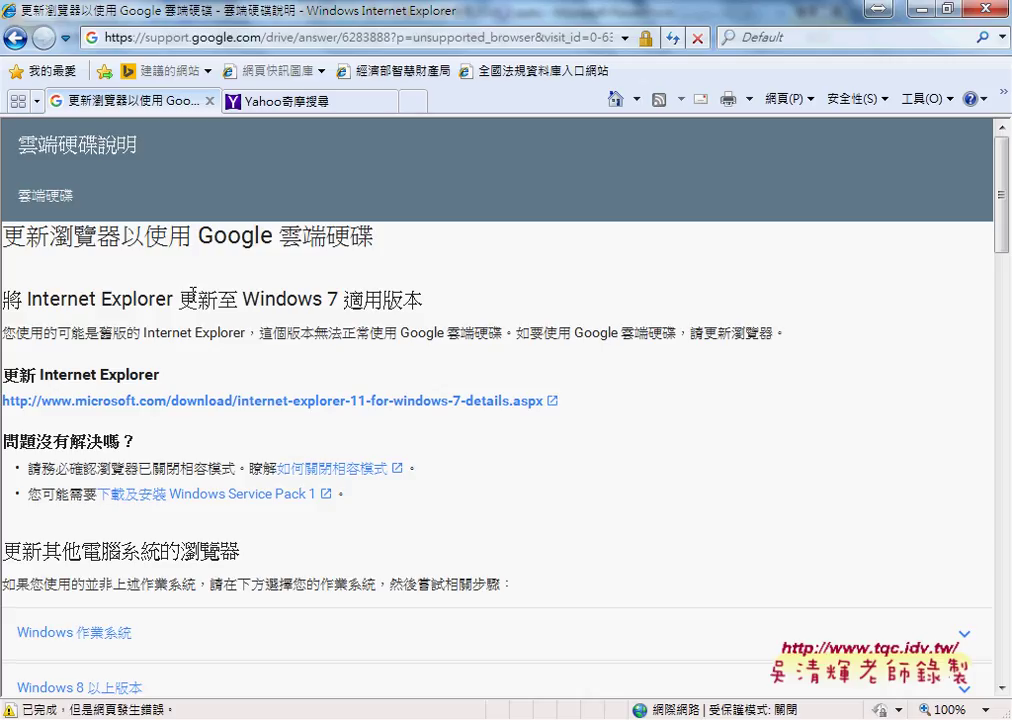
Highlight Internet Explorer in the unsupported-browser notice, then close the browser and all its tabs
left_click_drag(177, 299, 60, 289)
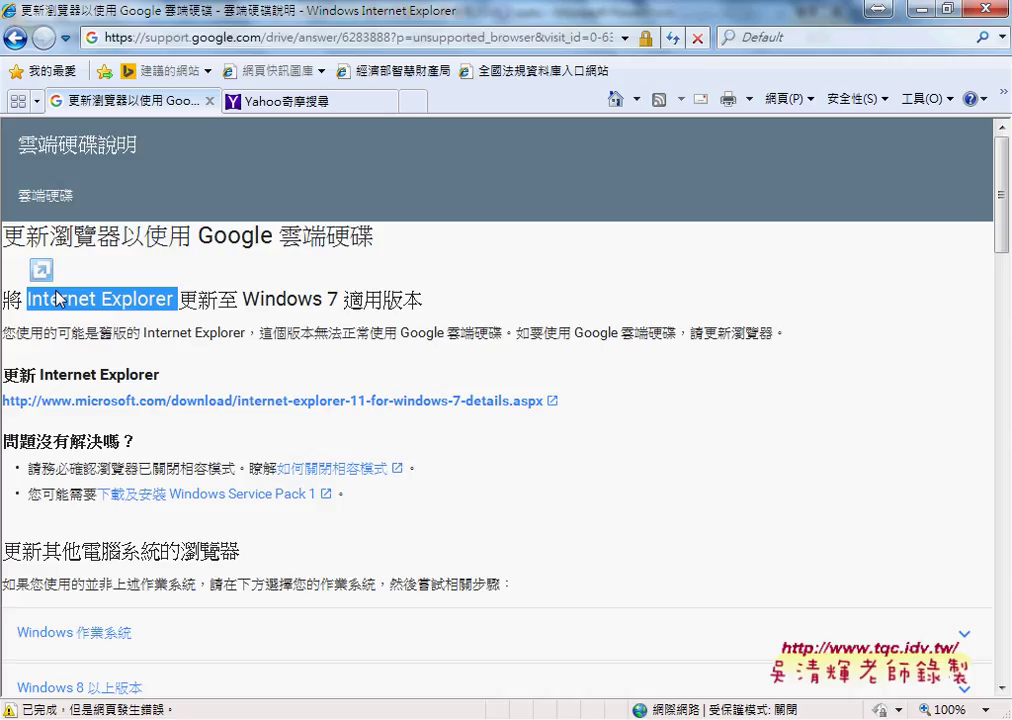
left_click(992, 9)
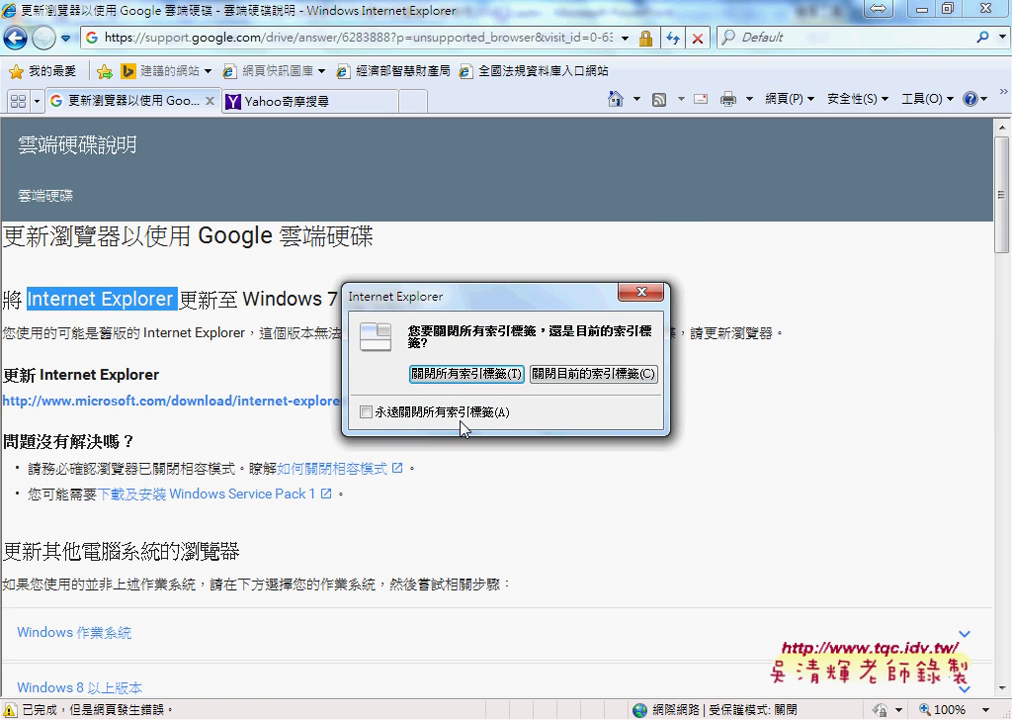
left_click(466, 373)
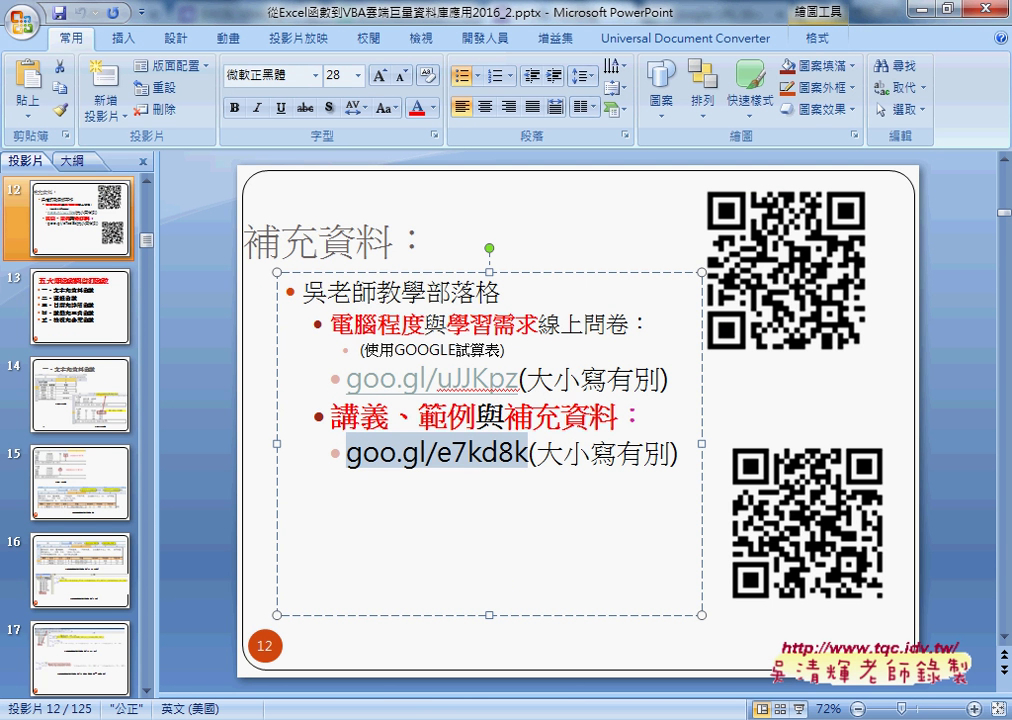
In a new Chrome tab, paste the goo.gl/e7kd8k link as the address
left_click(452, 610)
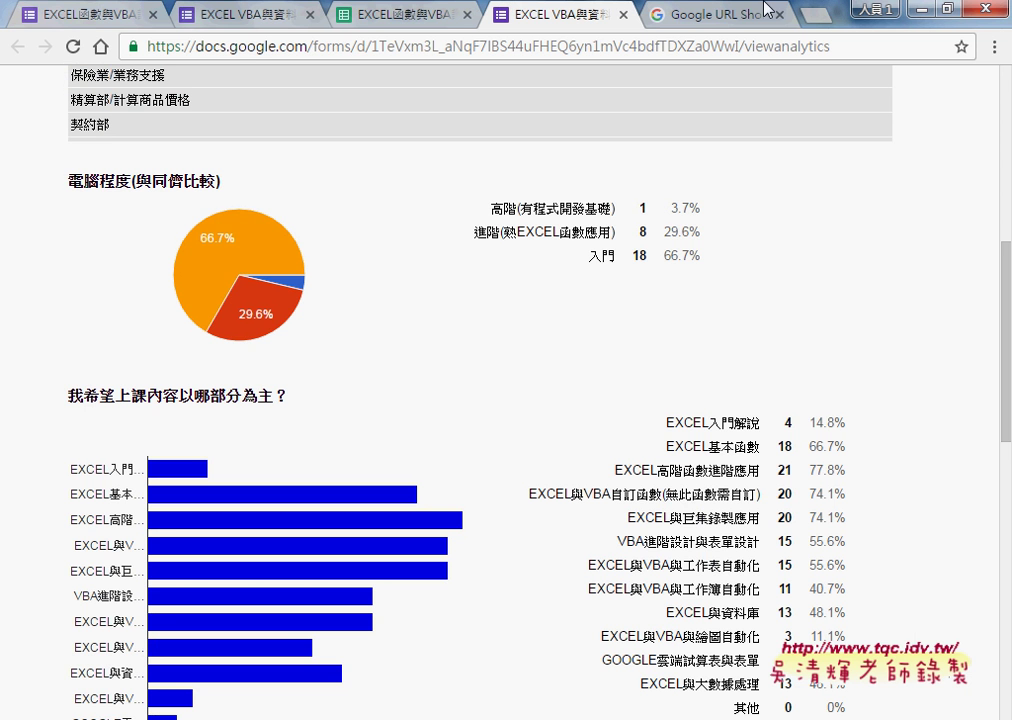
key("ctrl+t")
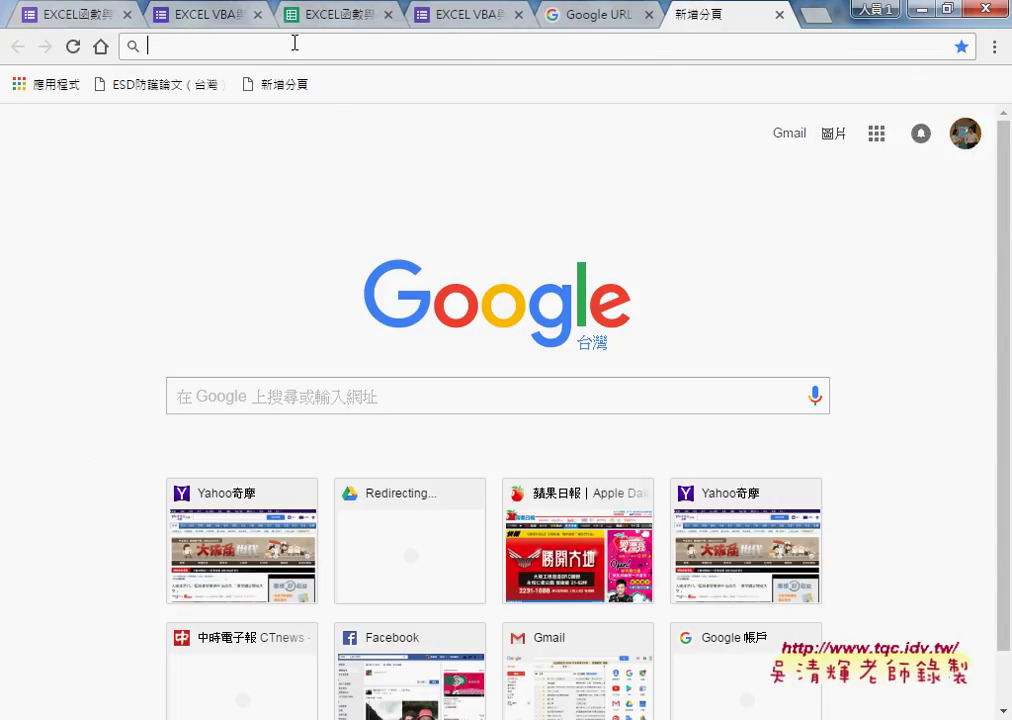
right_click(294, 44)
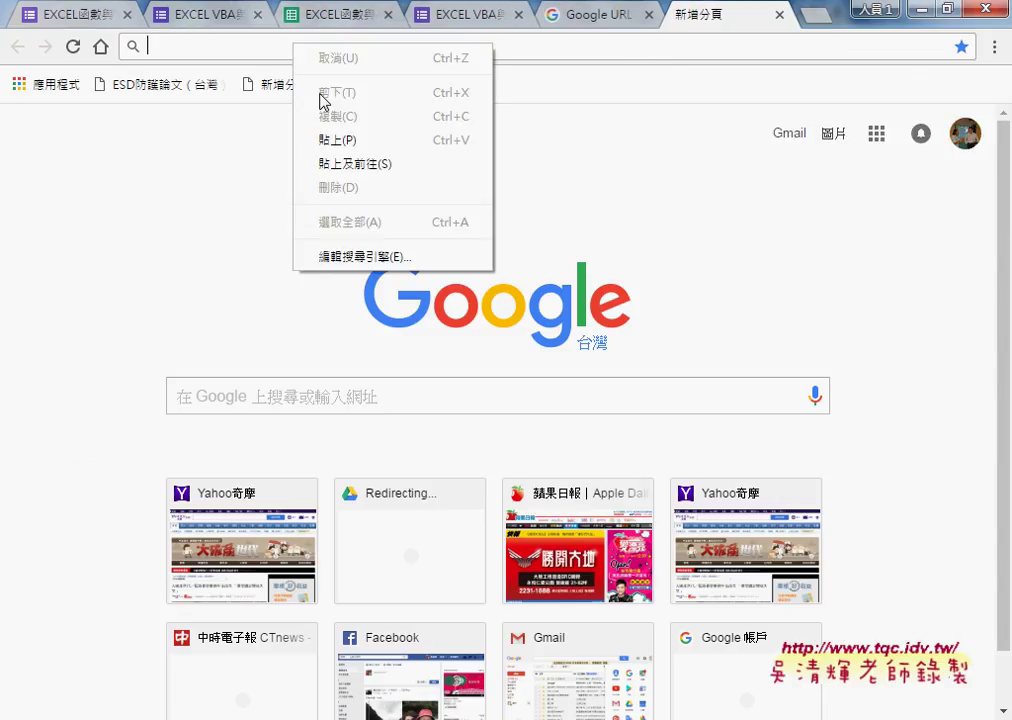
left_click(363, 151)
Highlight the e7kd8k code in the short link, then switch to the EXCEL VBA survey form tab
left_click_drag(196, 46, 244, 46)
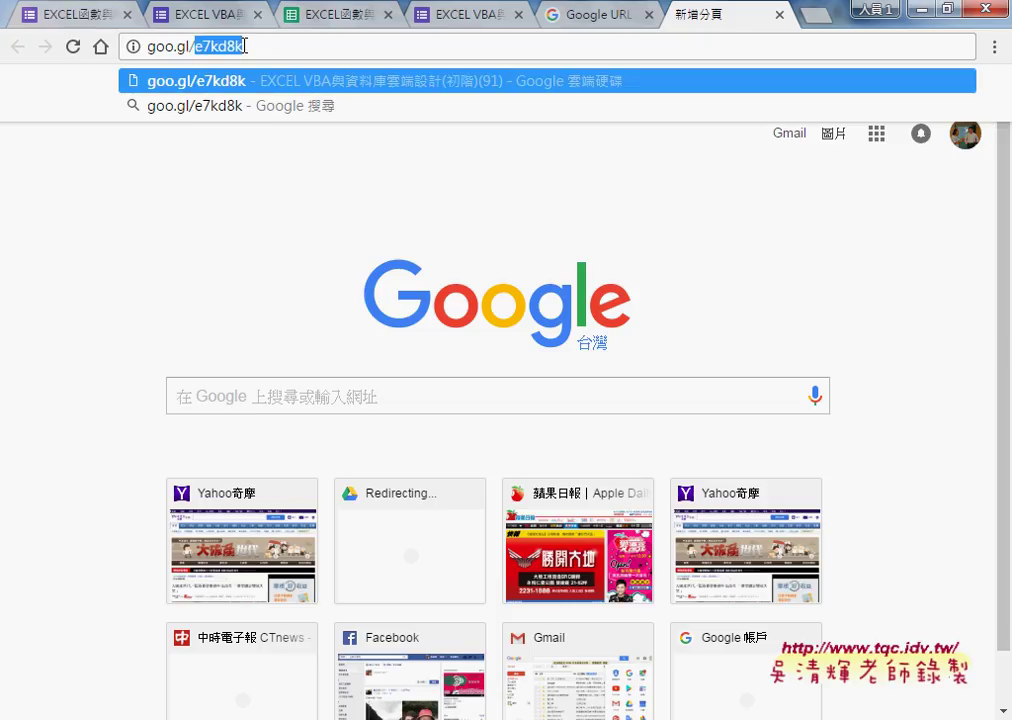
left_click(262, 46)
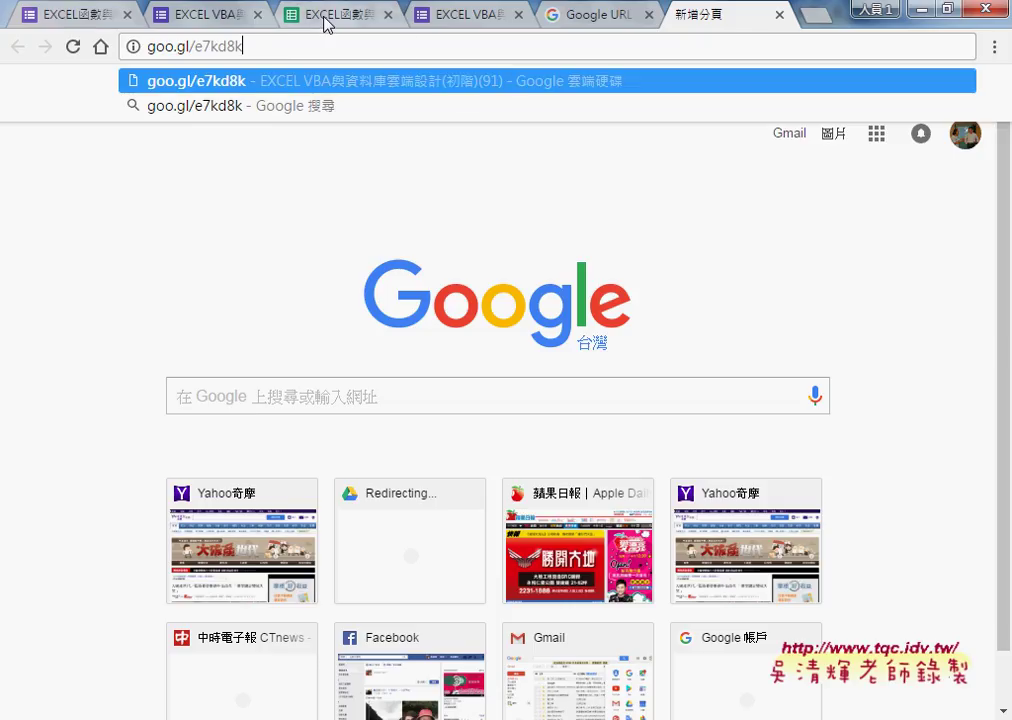
left_click(226, 20)
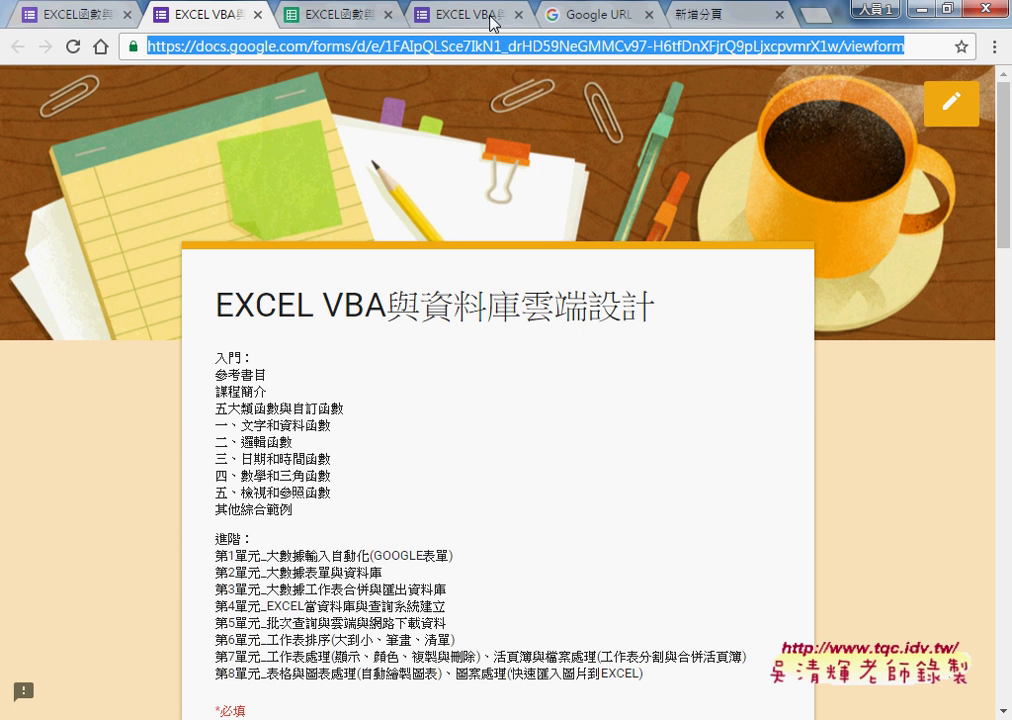
right_click(484, 46)
Copy the survey form's address into URL Shortener and show the options for goo.gl/Jn1M9A
left_click(538, 118)
left_click(600, 14)
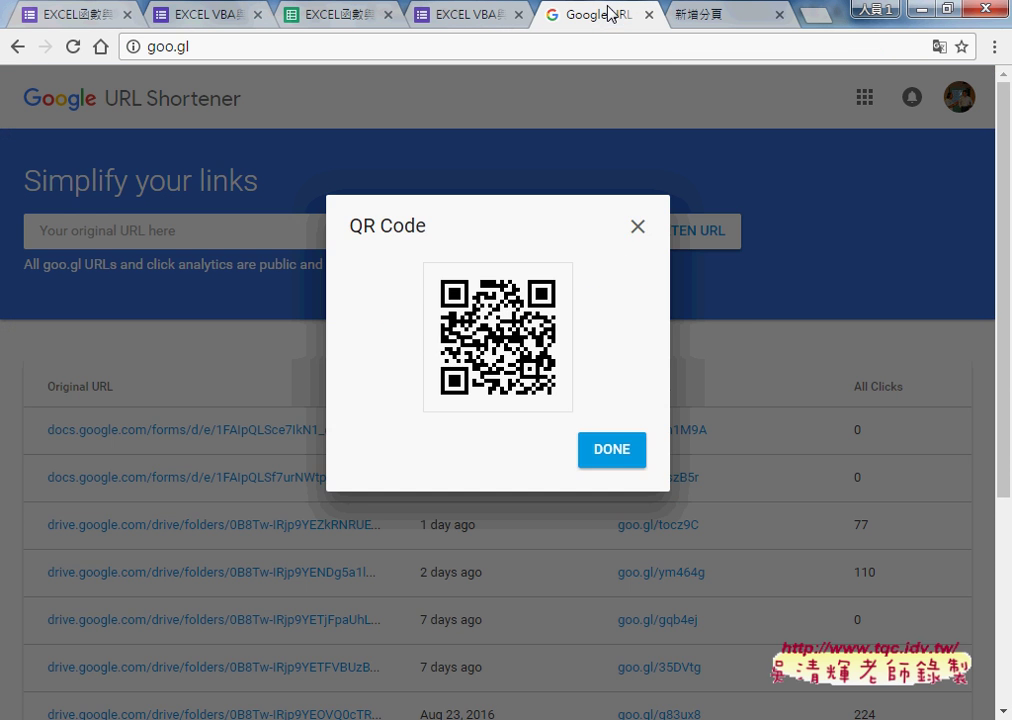
left_click(639, 228)
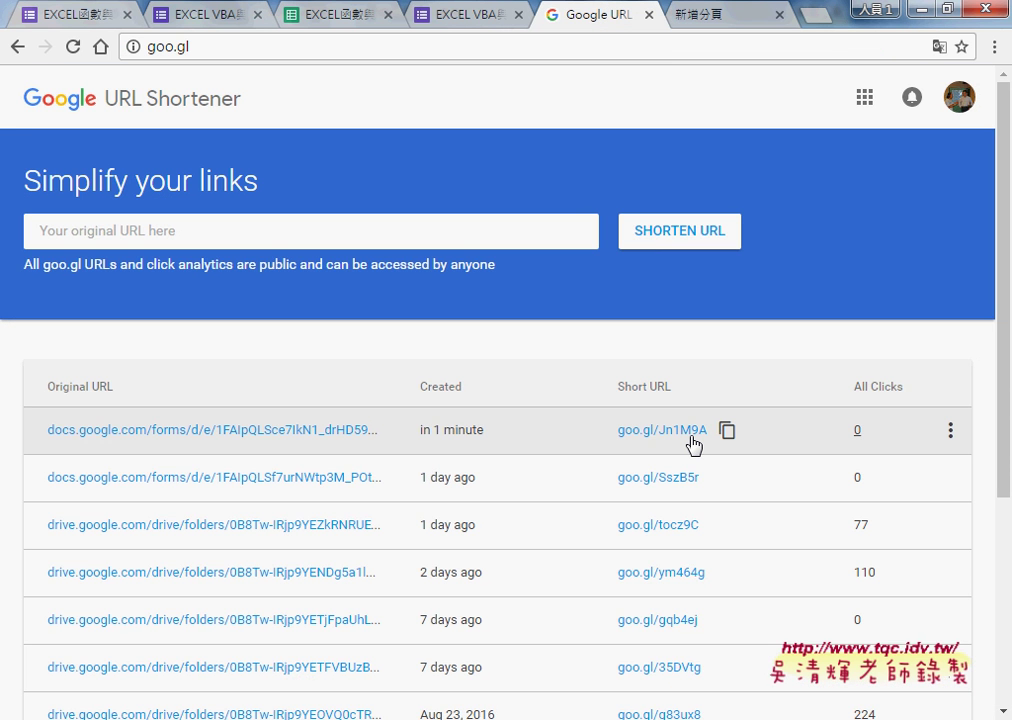
mouse_move(663, 430)
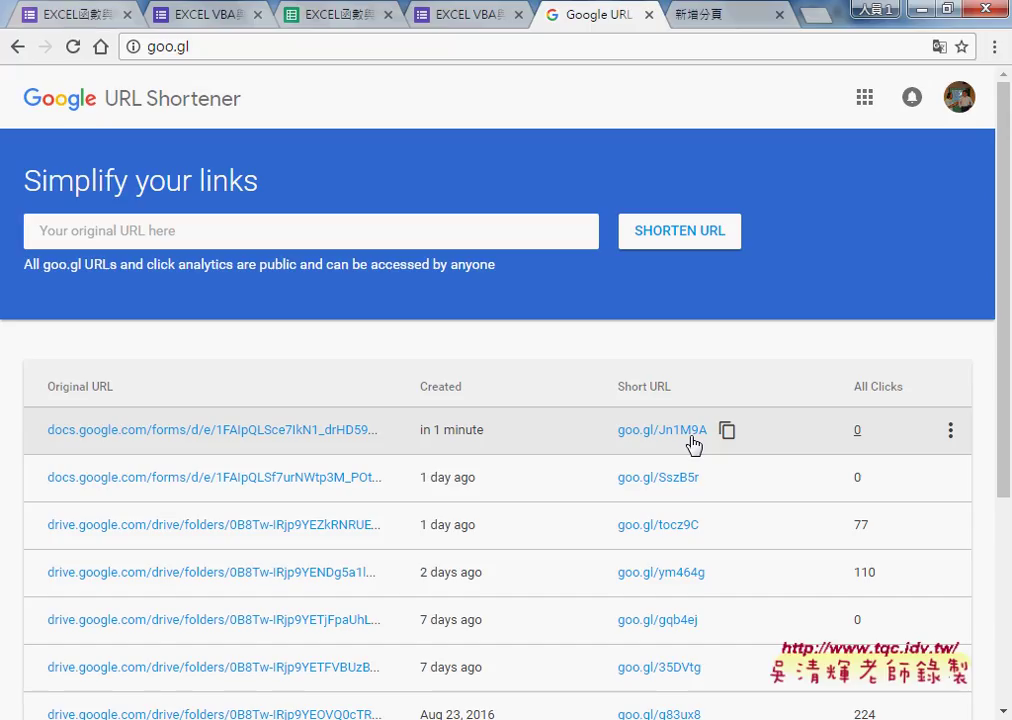
right_click(331, 238)
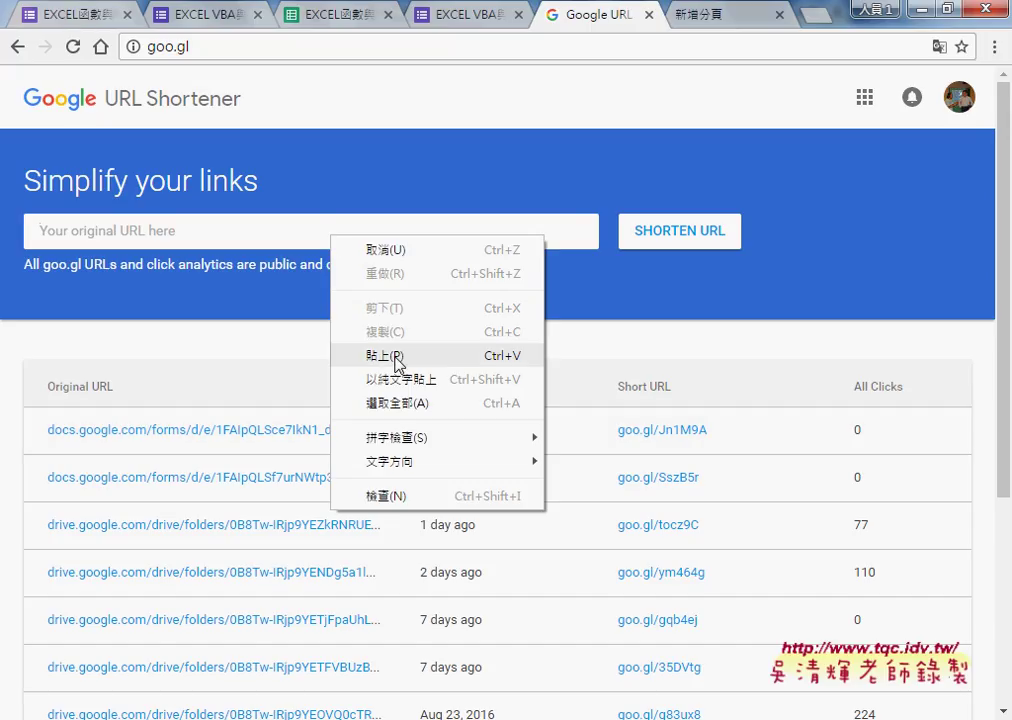
left_click(396, 357)
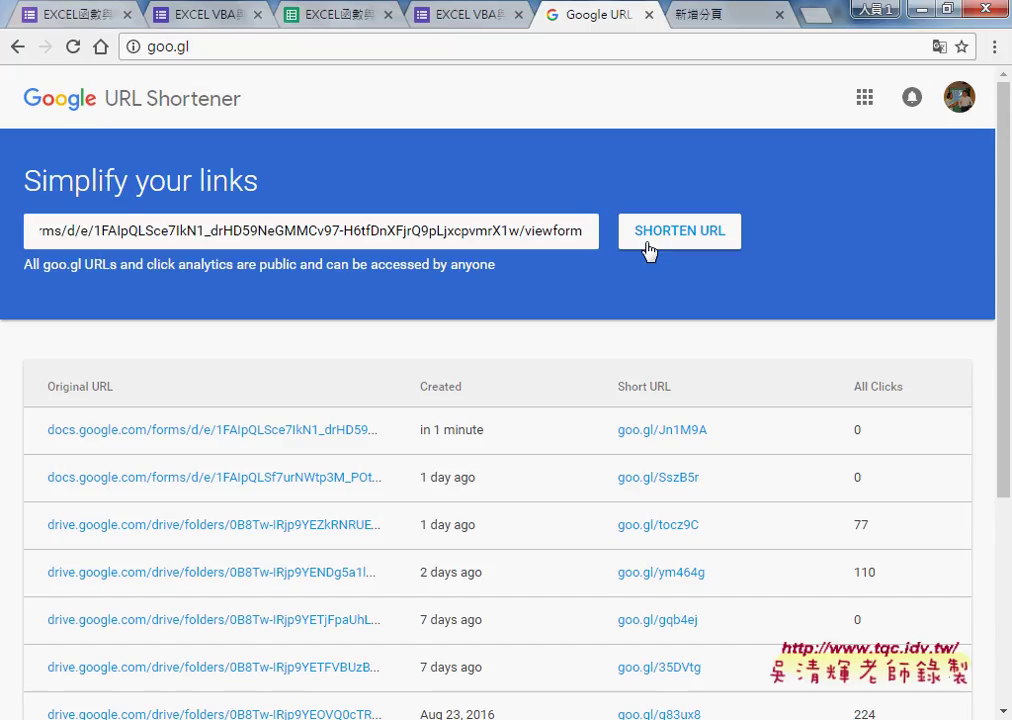
mouse_move(660, 430)
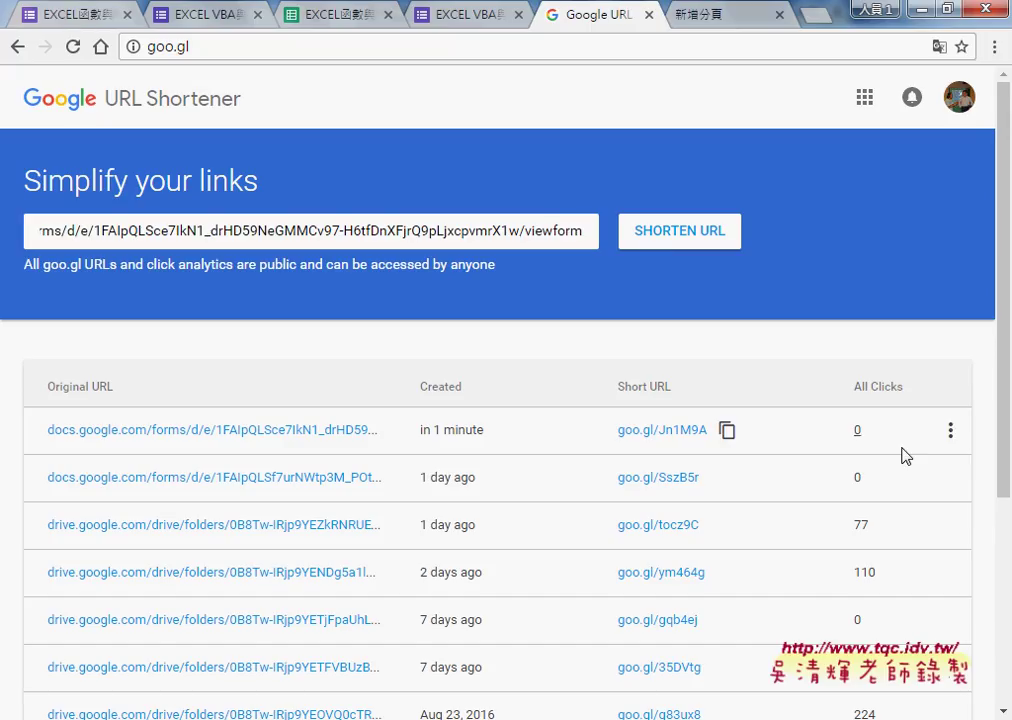
left_click(950, 432)
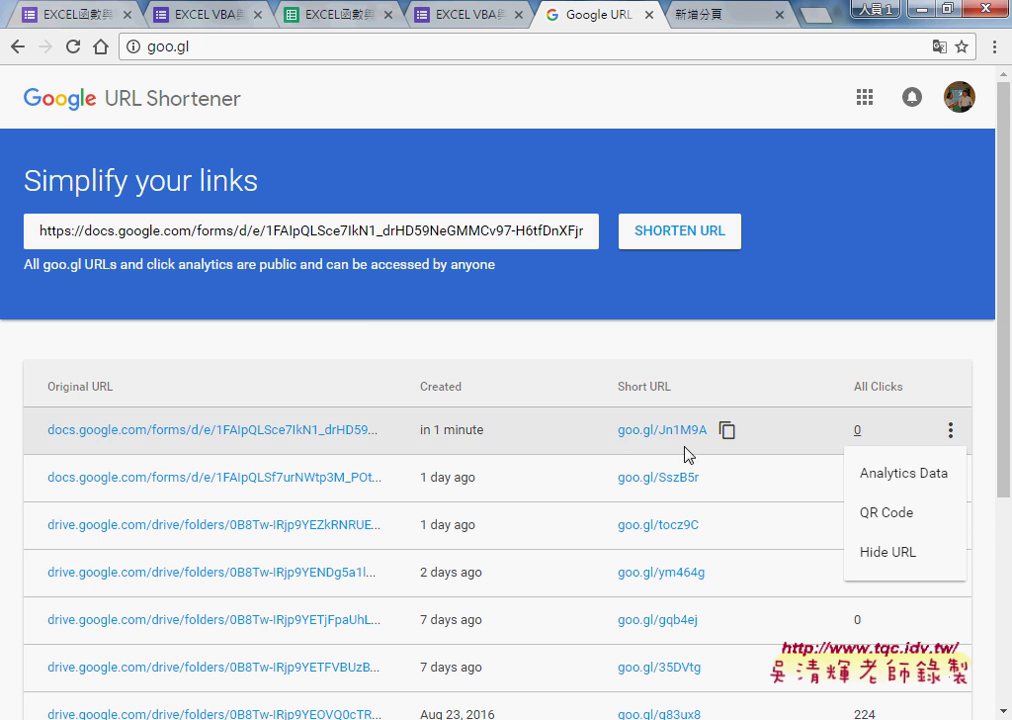
left_click(723, 16)
Copy goo.gl/e7kd8k from the slide and paste-and-go in Chrome to reach the course Drive folder
right_click(650, 54)
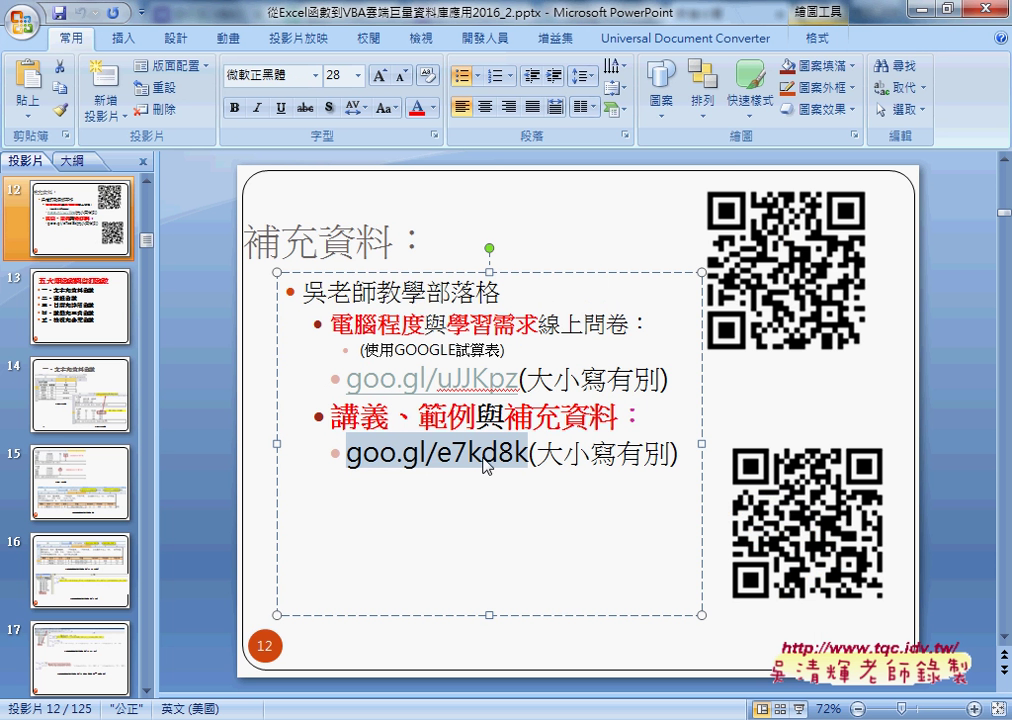
right_click(485, 455)
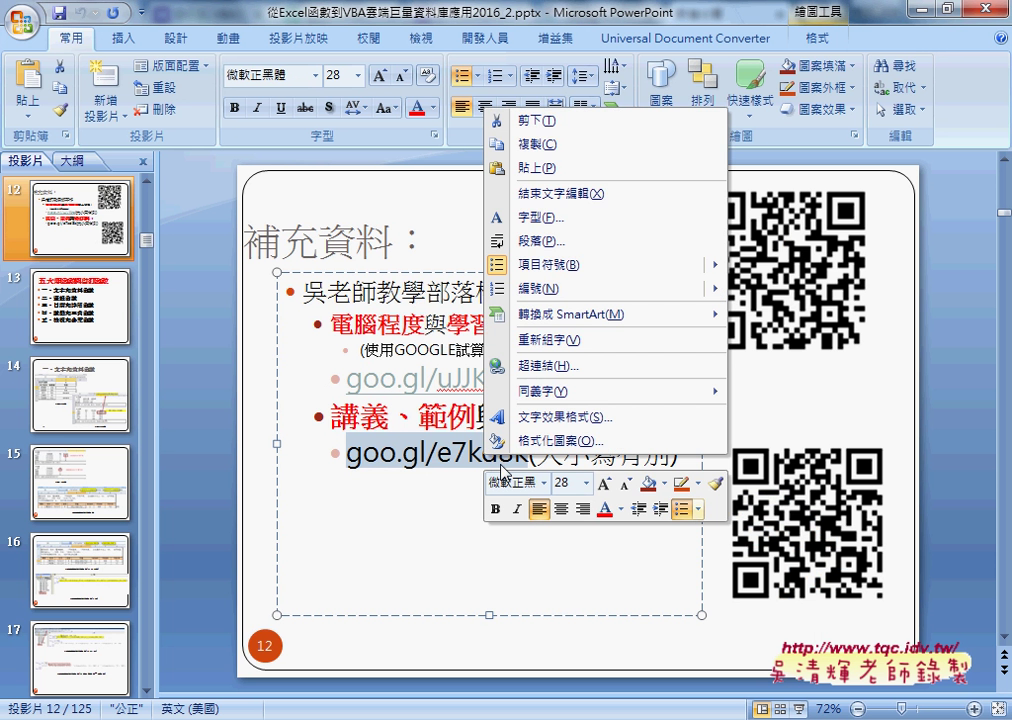
left_click(566, 146)
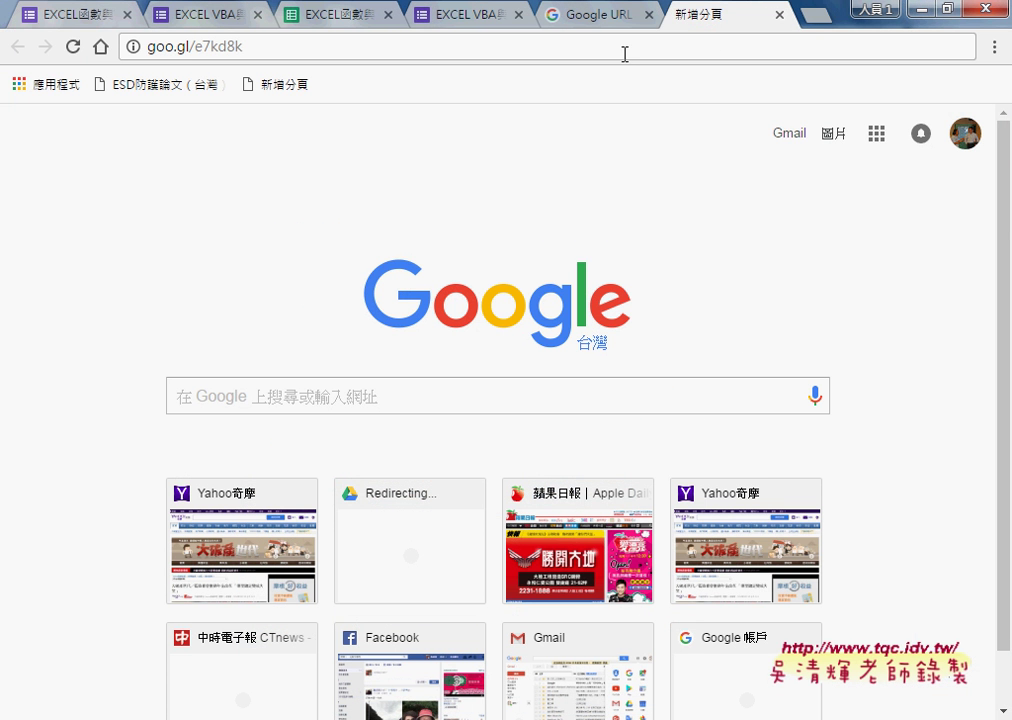
right_click(623, 54)
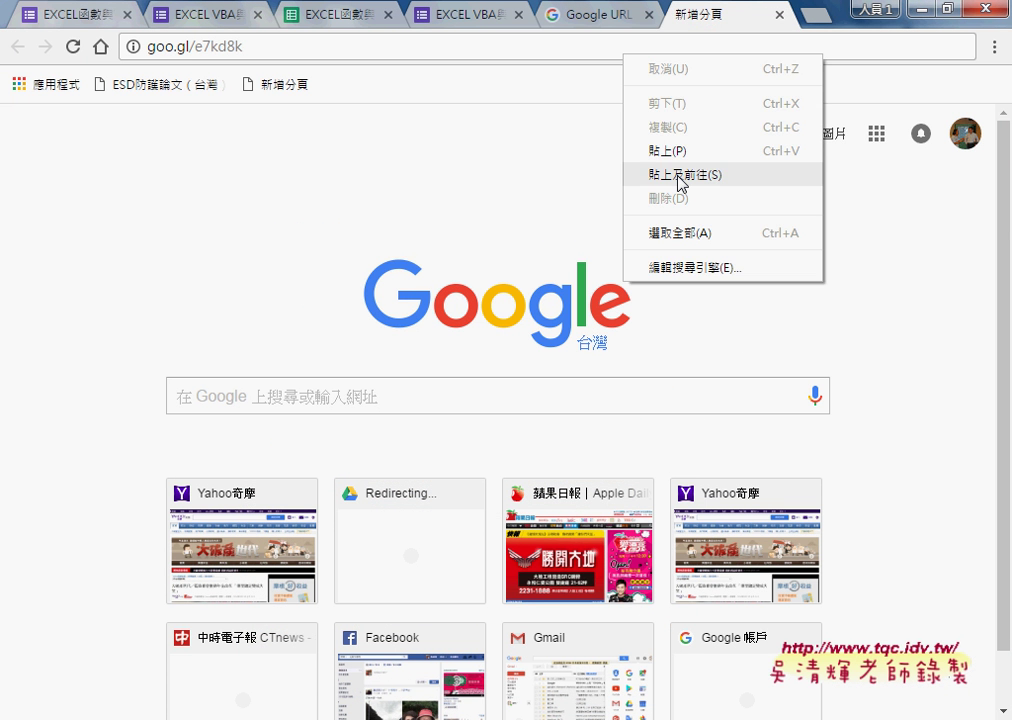
left_click(655, 175)
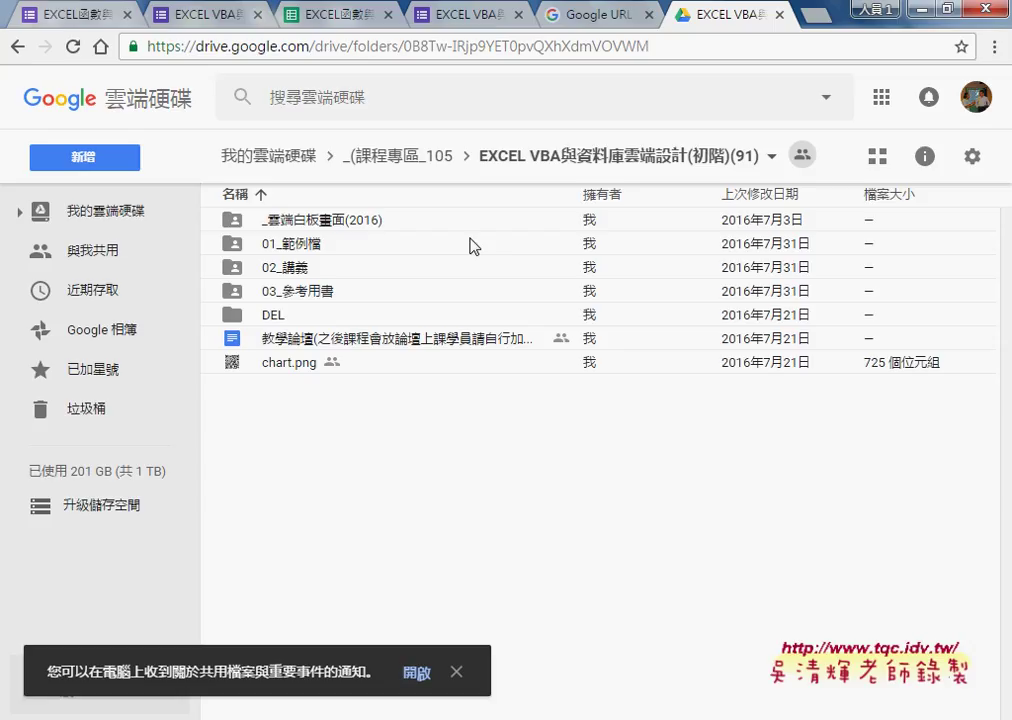
Open the 01_範例檔 folder and preview the contents of 範例檔.zip
left_click(306, 251)
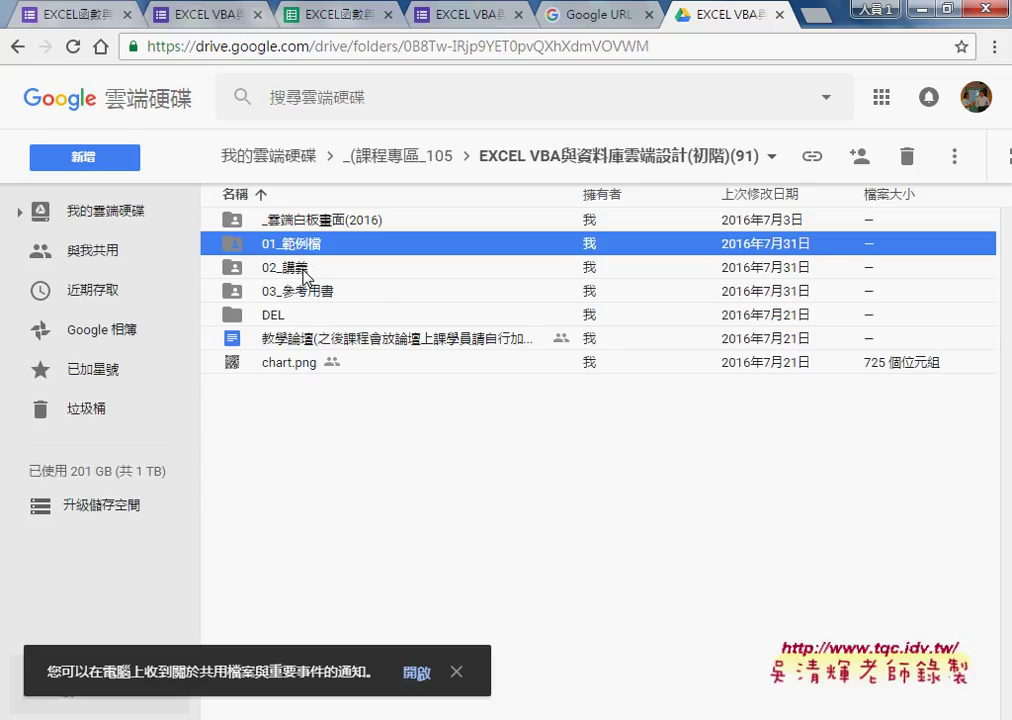
left_click(352, 272)
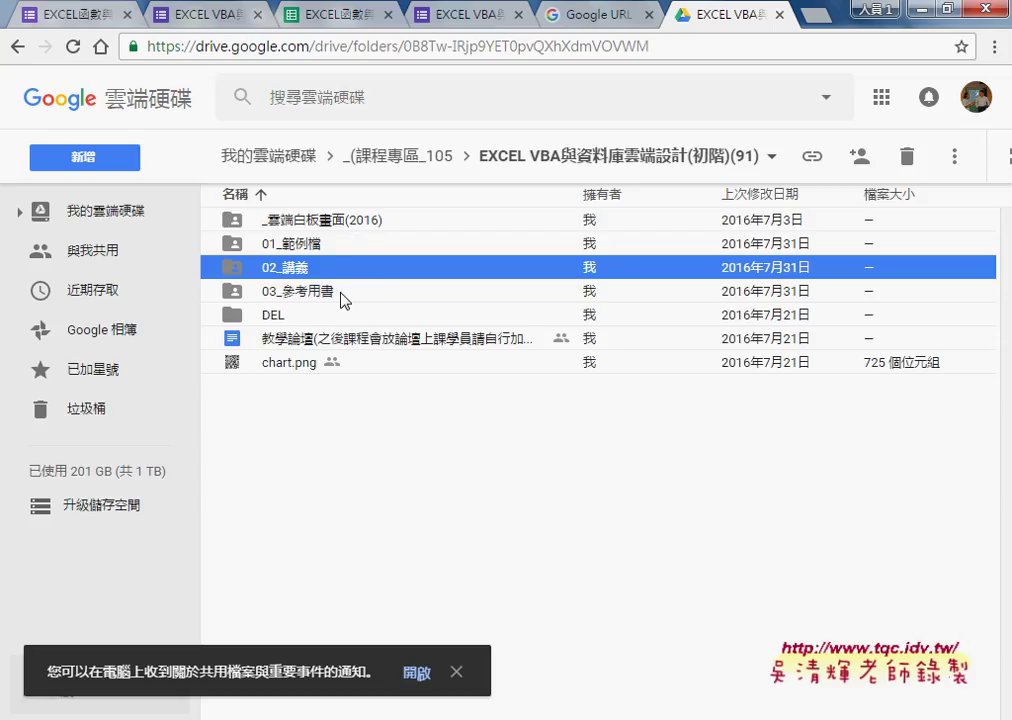
double_click(330, 248)
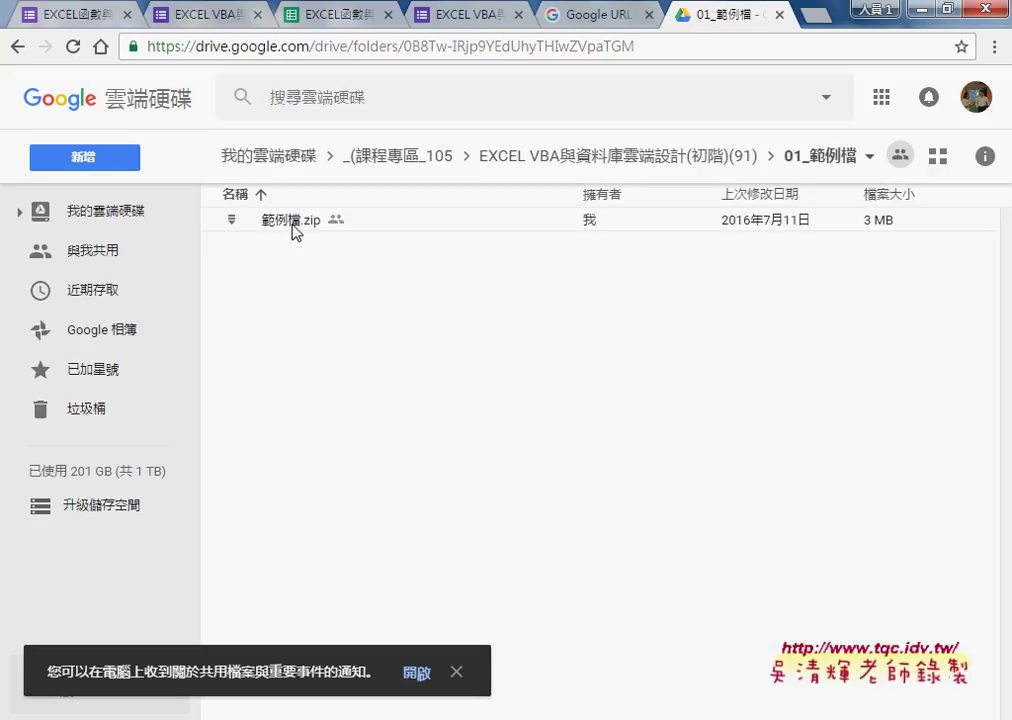
left_click(294, 228)
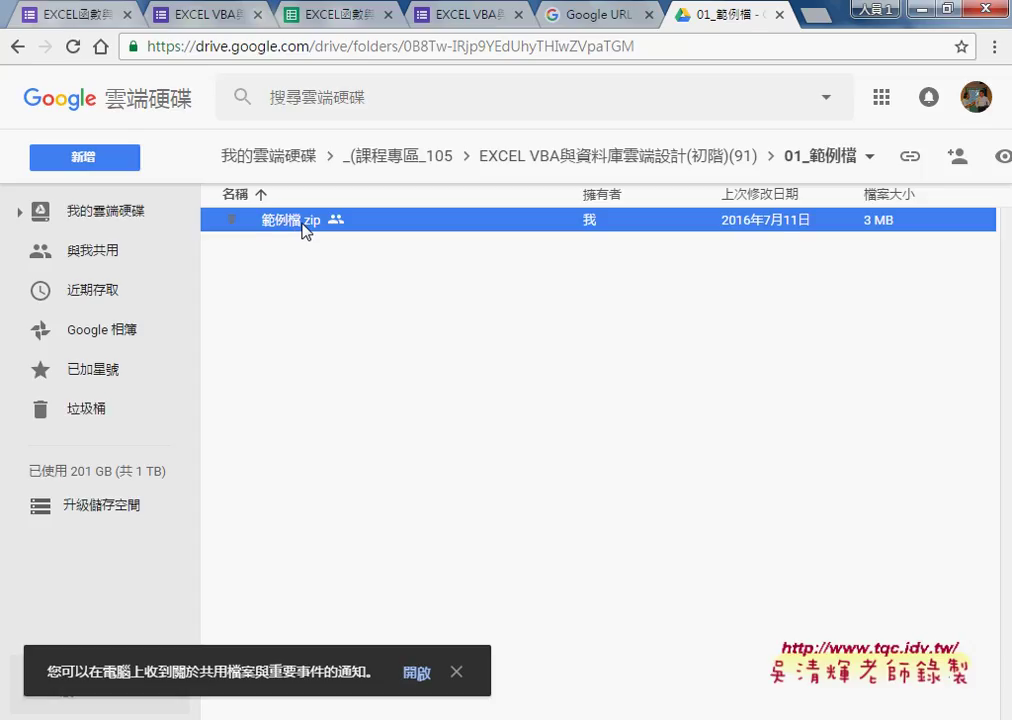
double_click(304, 230)
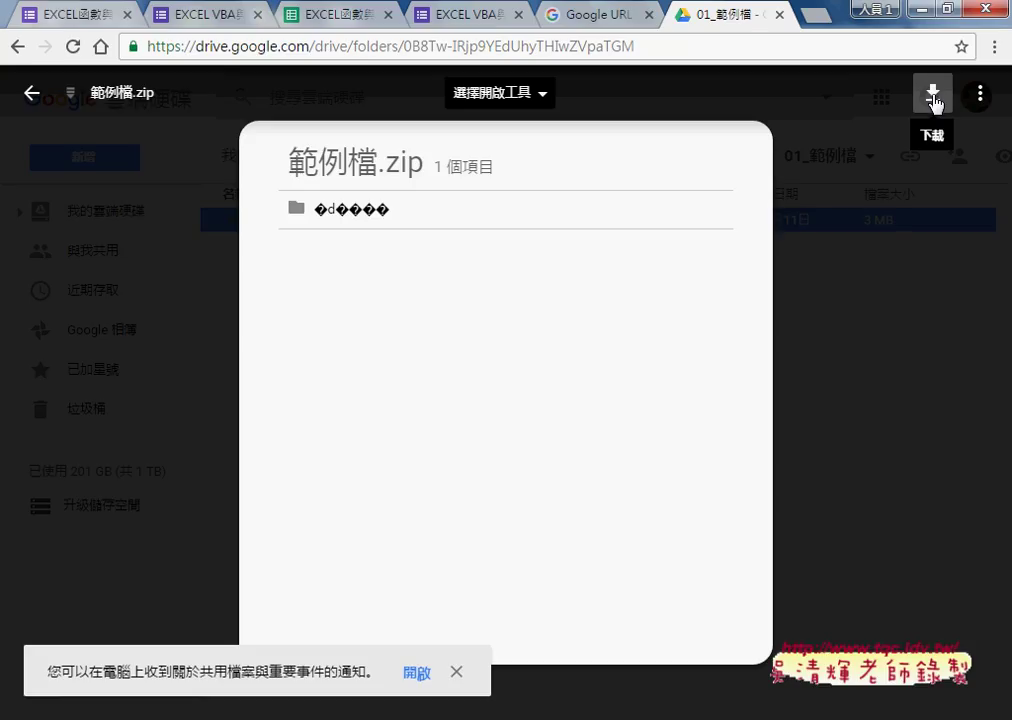
Download 範例檔.zip and show it in the Downloads folder
left_click(934, 100)
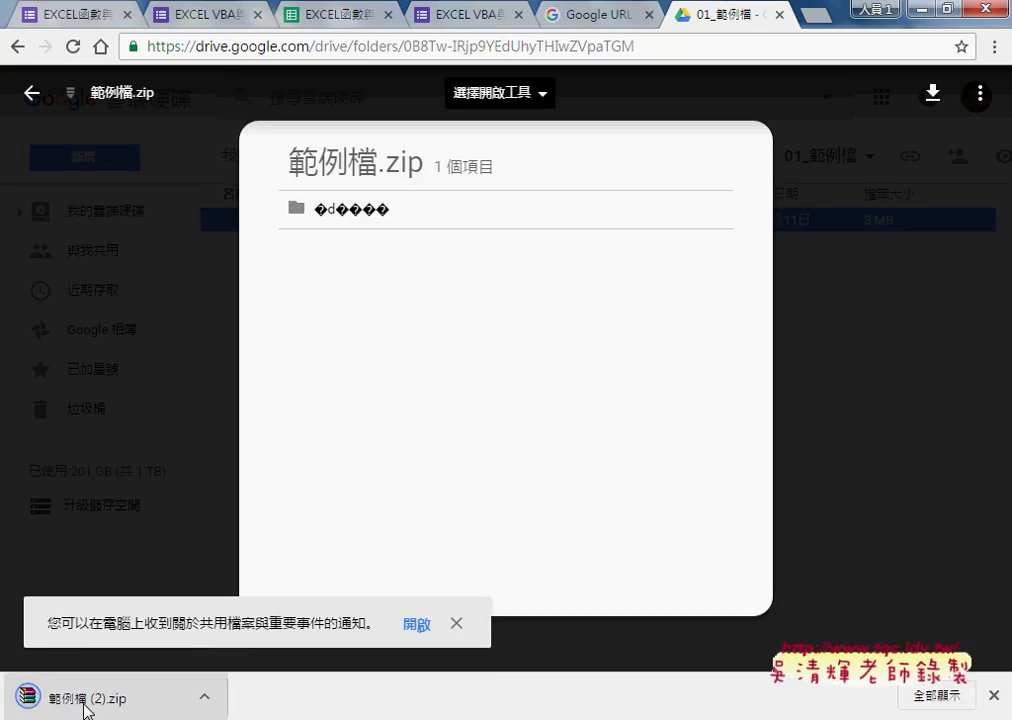
left_click(213, 699)
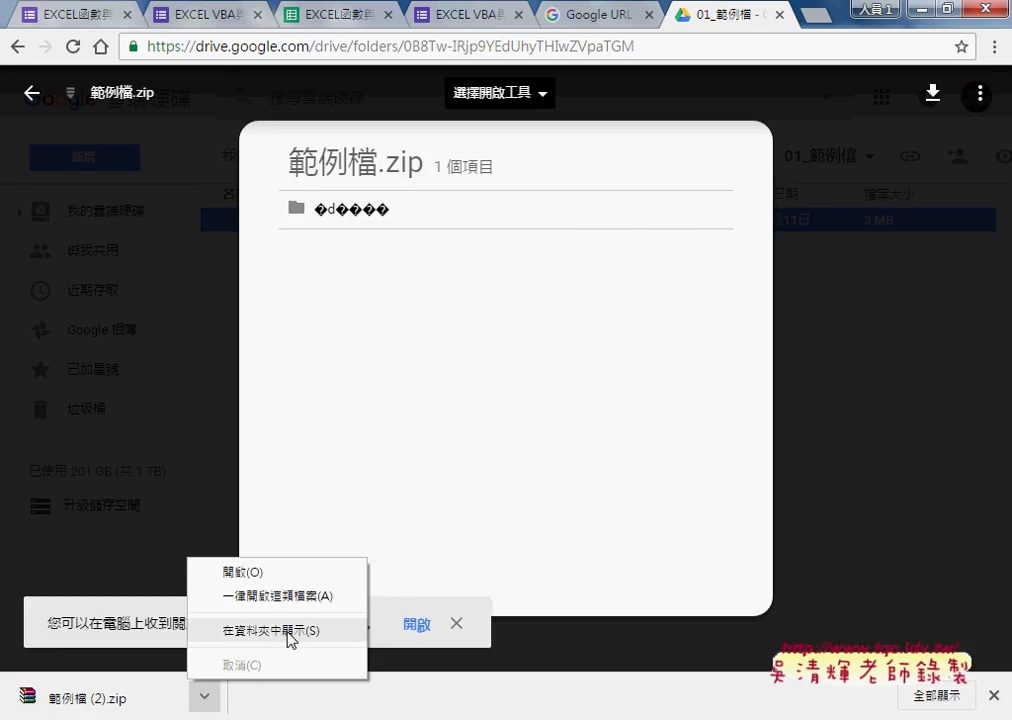
left_click(290, 636)
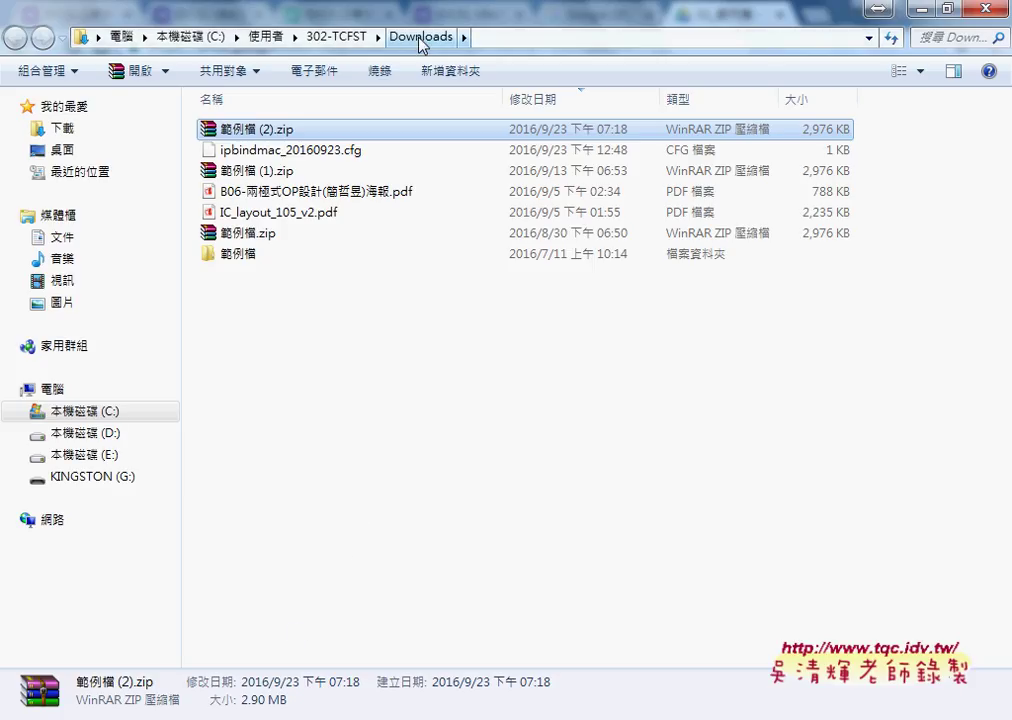
Open the extracted 範例檔 folder and select all 17 items, the five topic folders, then the twelve Excel files
right_click(287, 135)
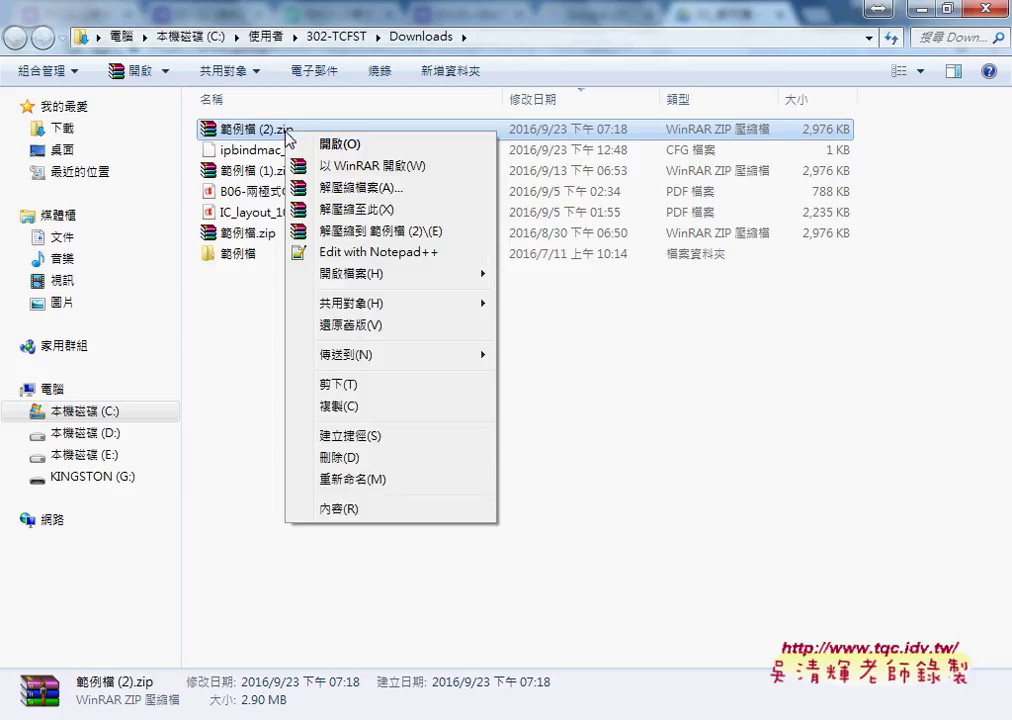
left_click(280, 258)
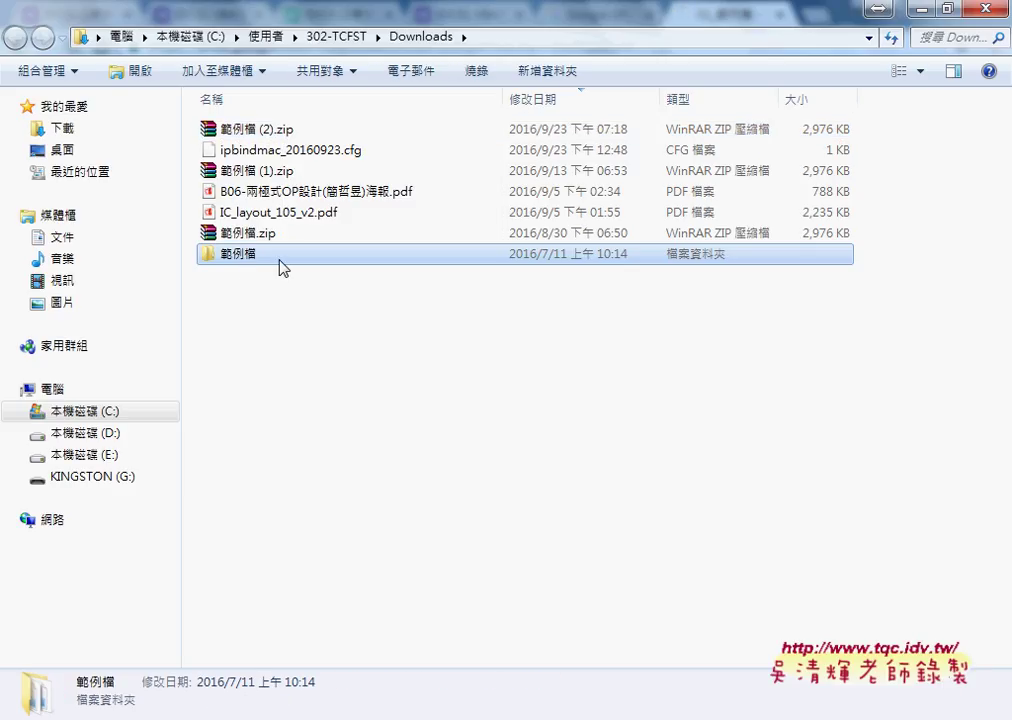
mouse_move(238, 254)
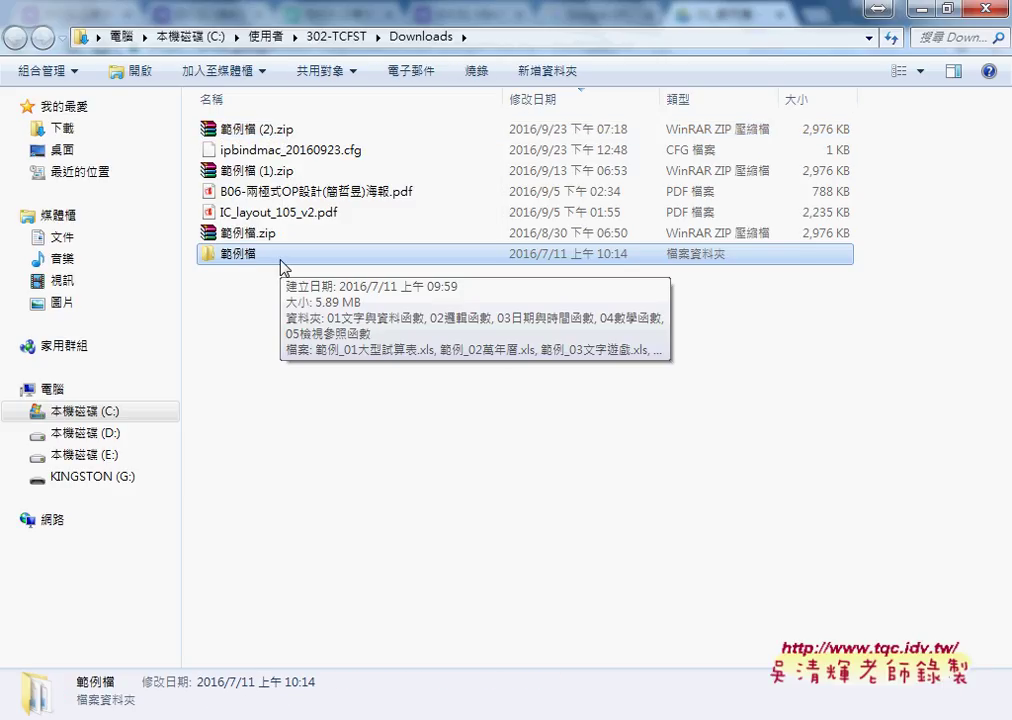
double_click(282, 266)
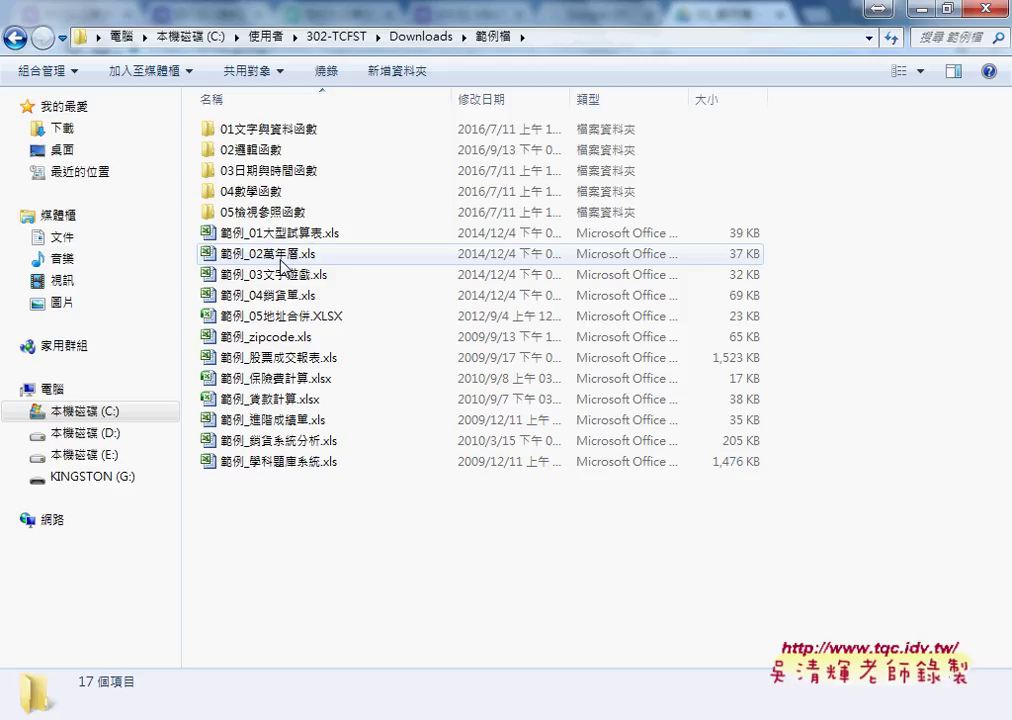
left_click_drag(279, 549, 307, 103)
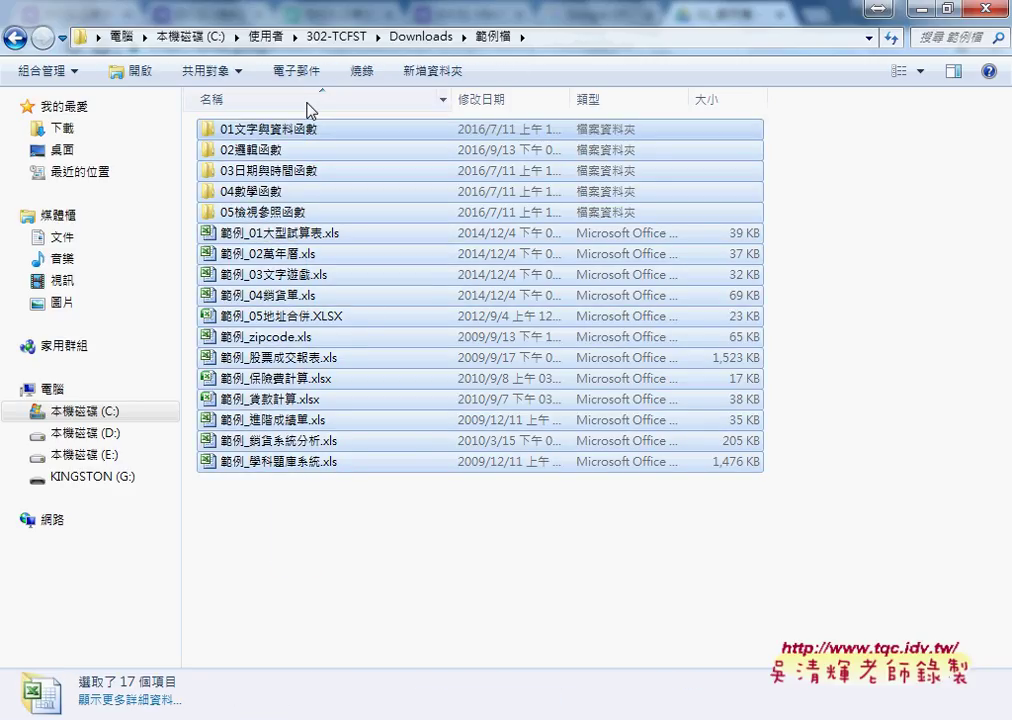
left_click_drag(800, 126, 617, 228)
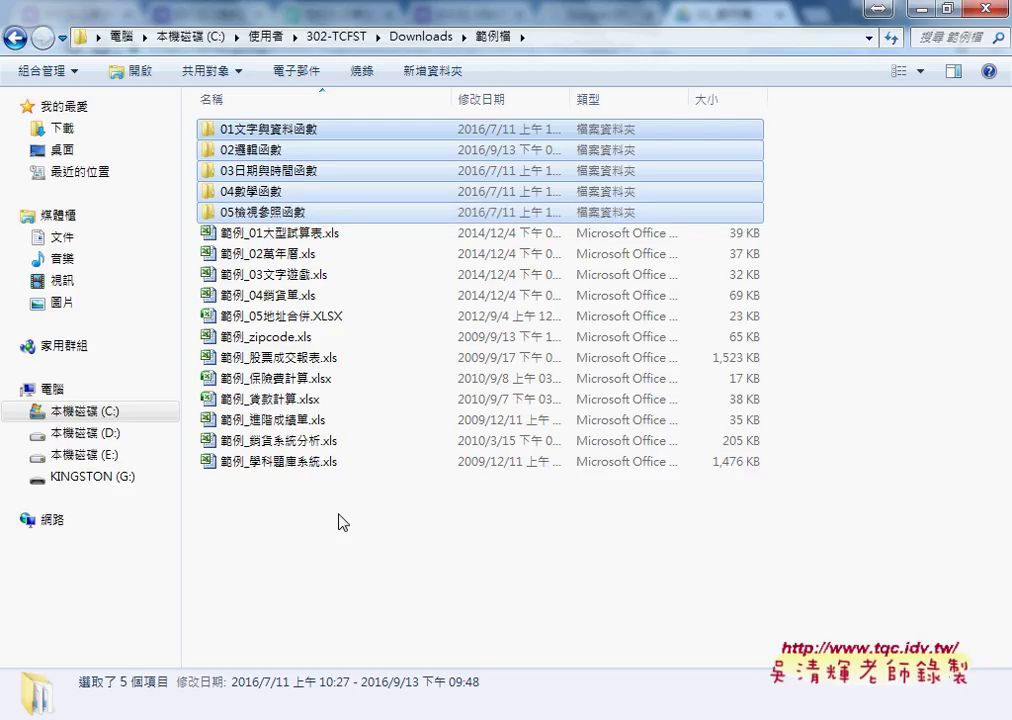
left_click_drag(329, 522, 312, 233)
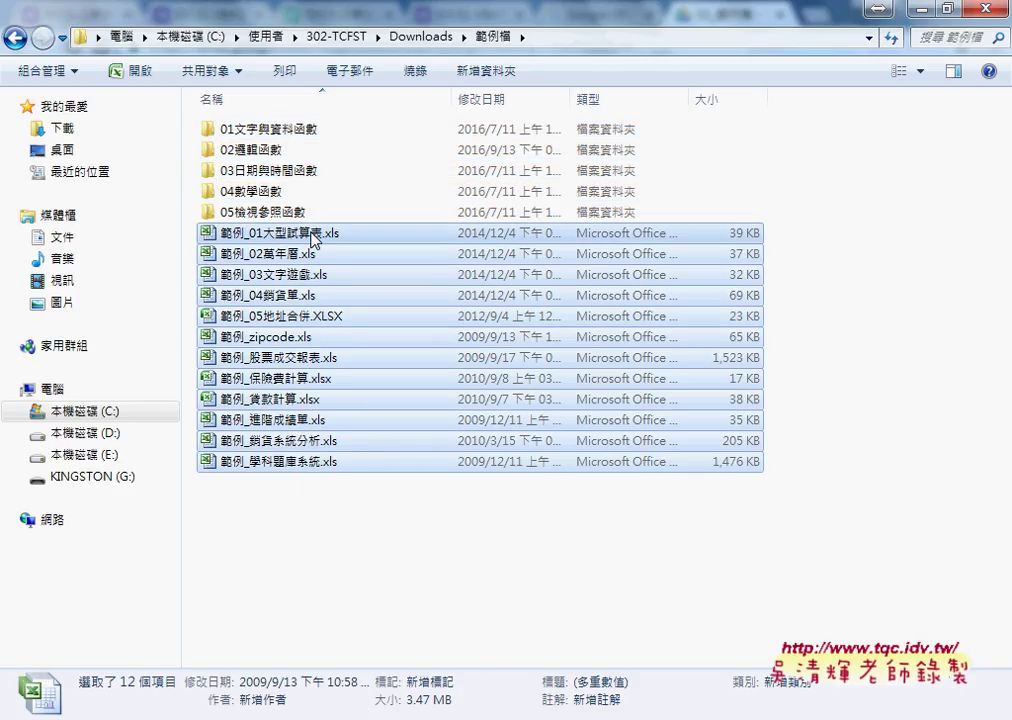
mouse_move(280, 233)
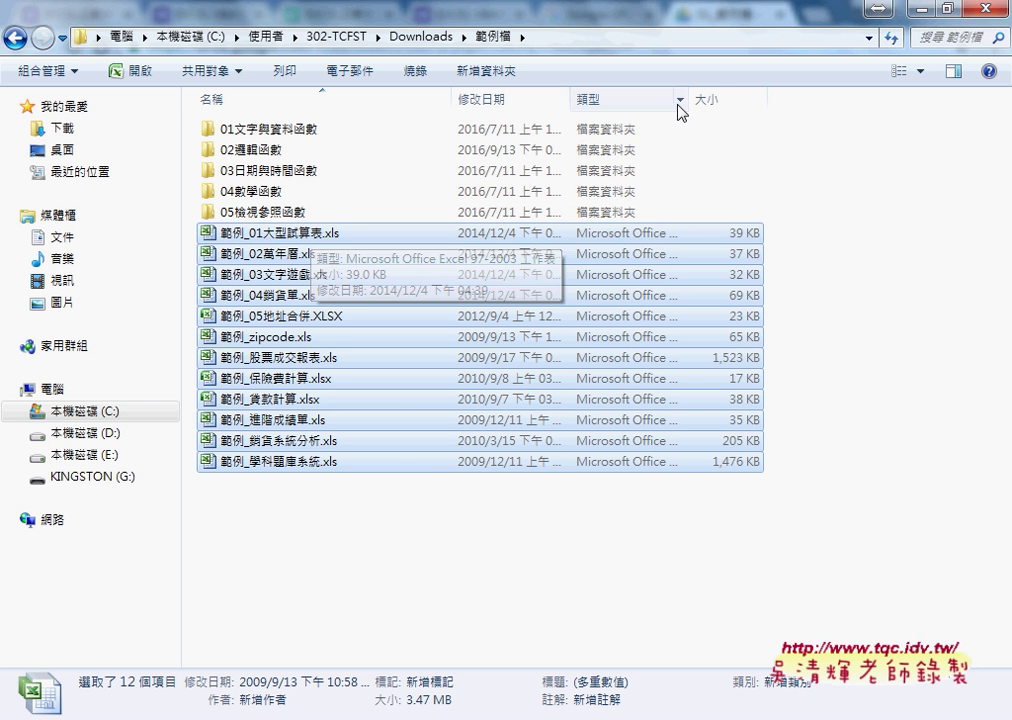
left_click(922, 10)
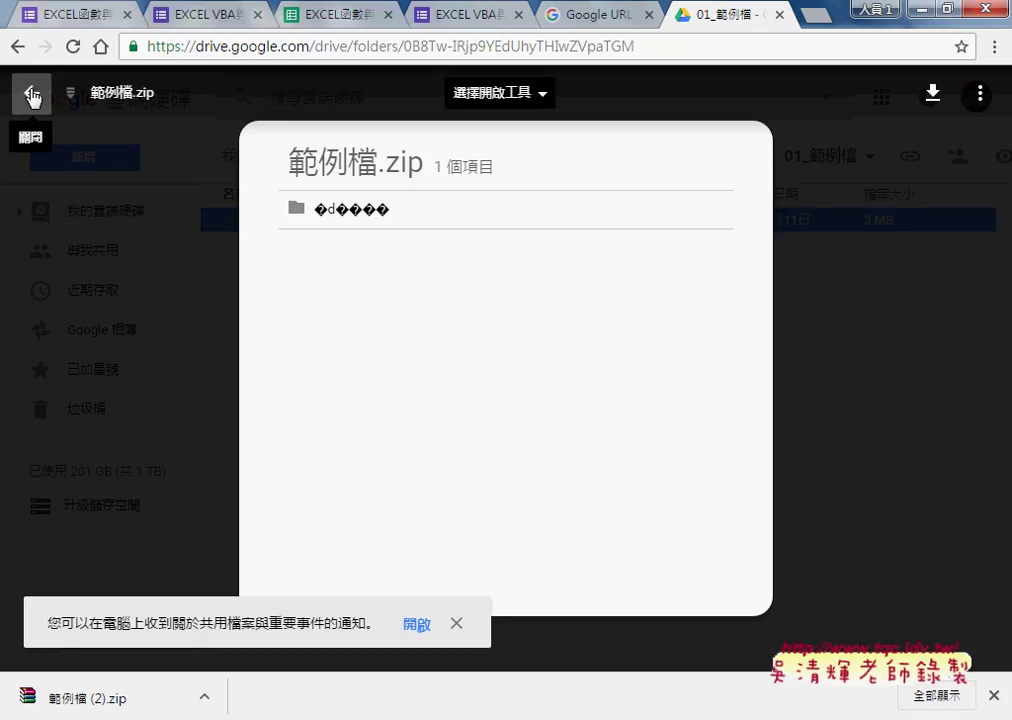
Return to the course folder and preview EXCEL VBA與資料庫雲端設計91_初階講義.pdf in 02_講義
left_click(33, 97)
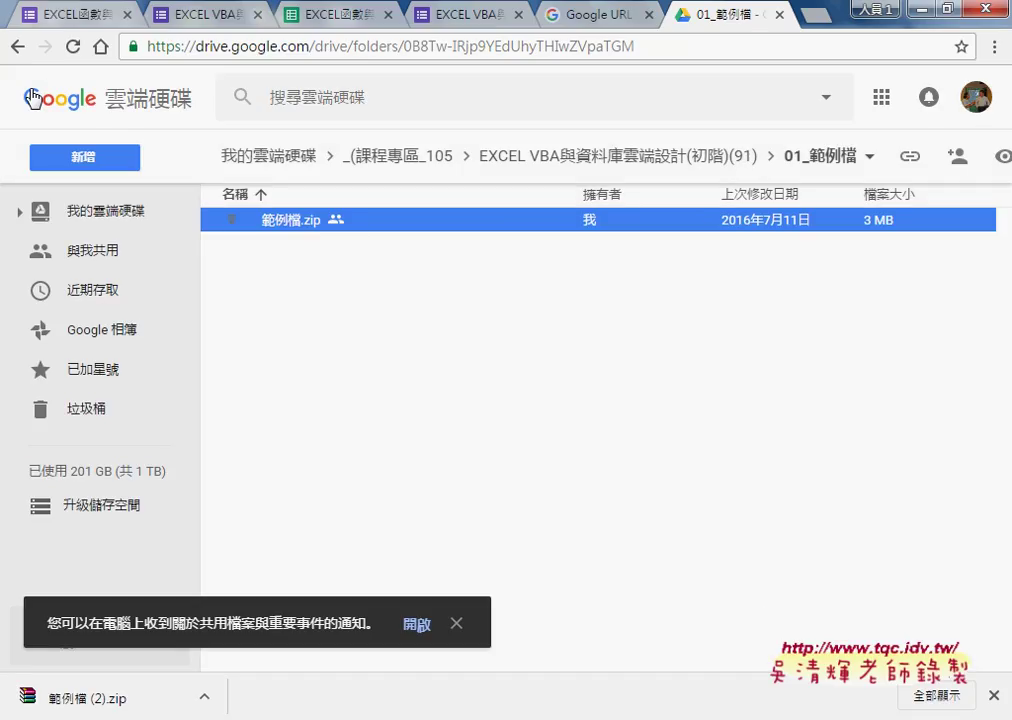
left_click(33, 97)
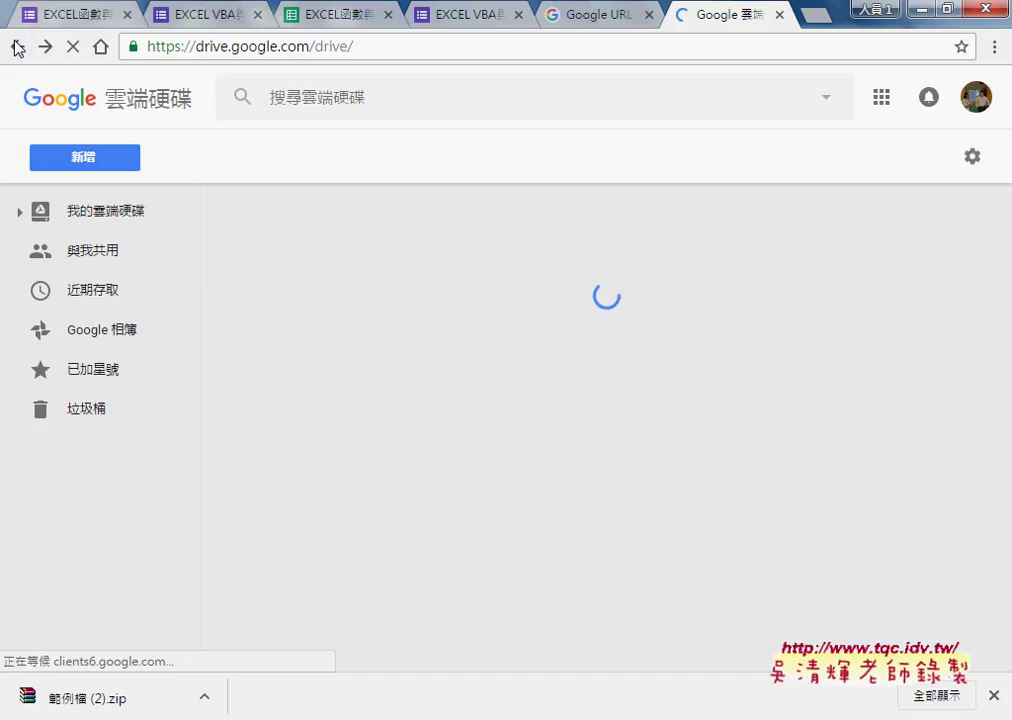
left_click(17, 48)
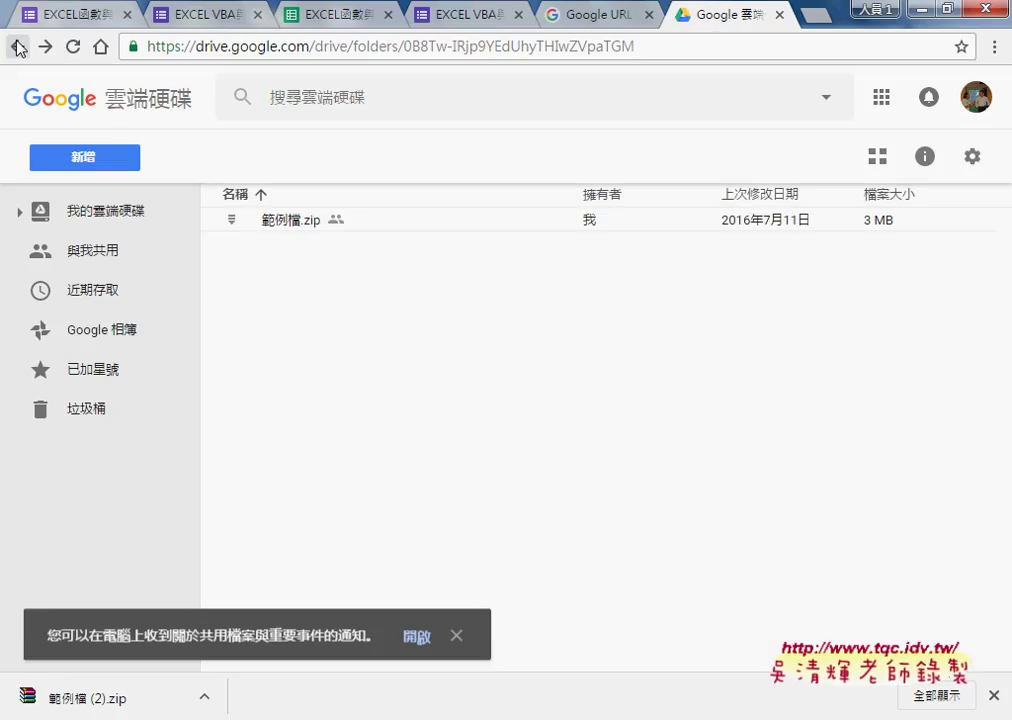
left_click(17, 48)
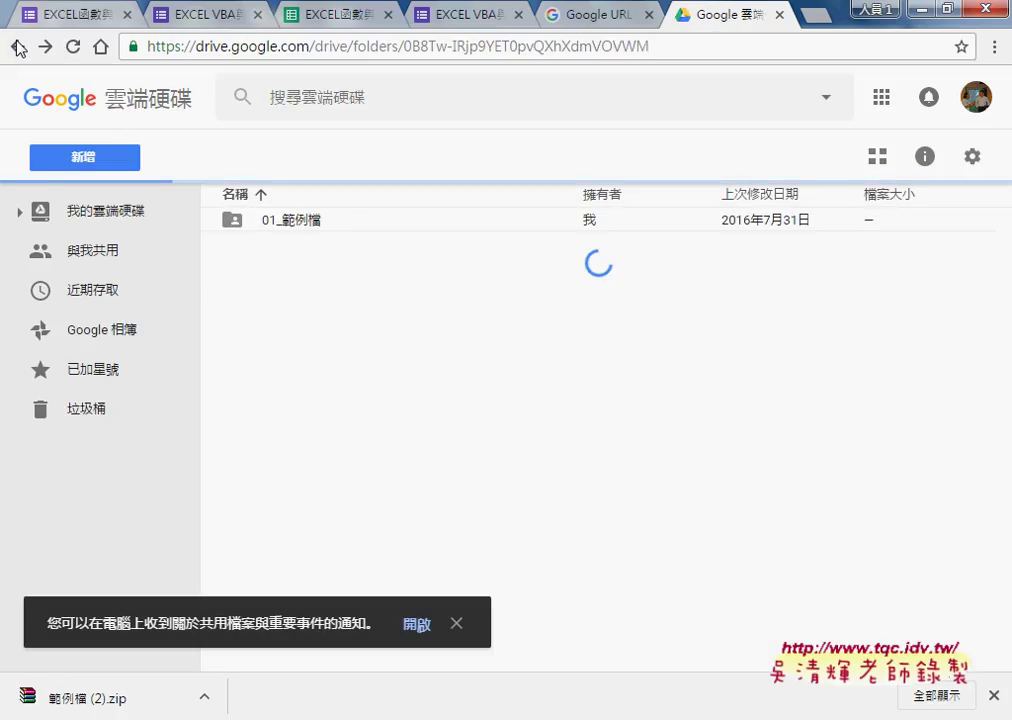
double_click(253, 264)
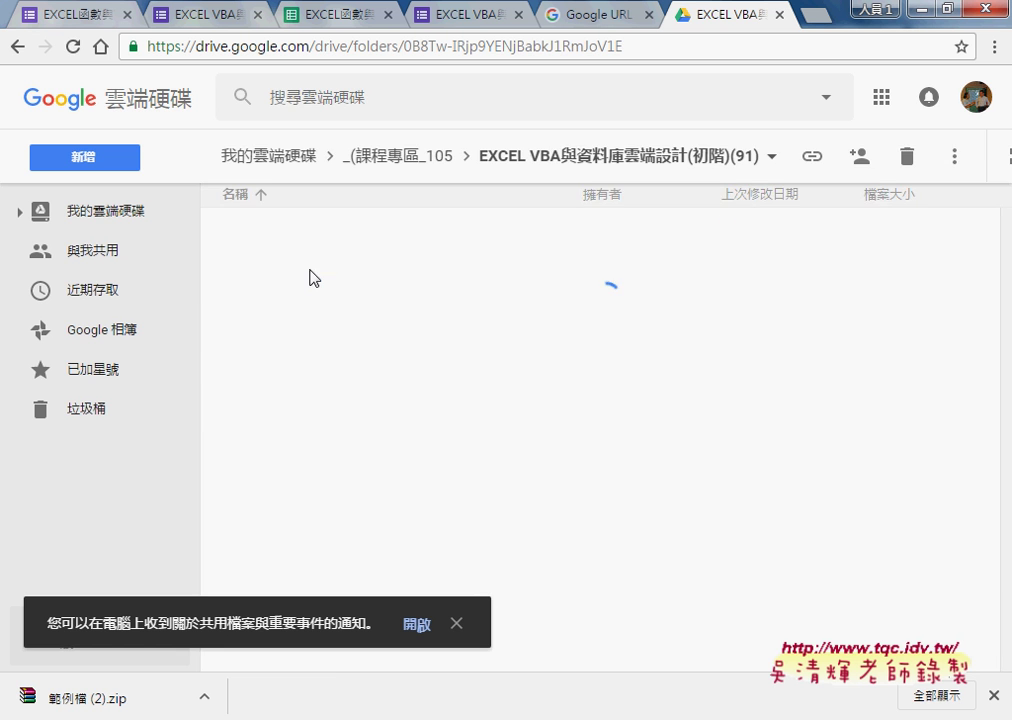
double_click(330, 222)
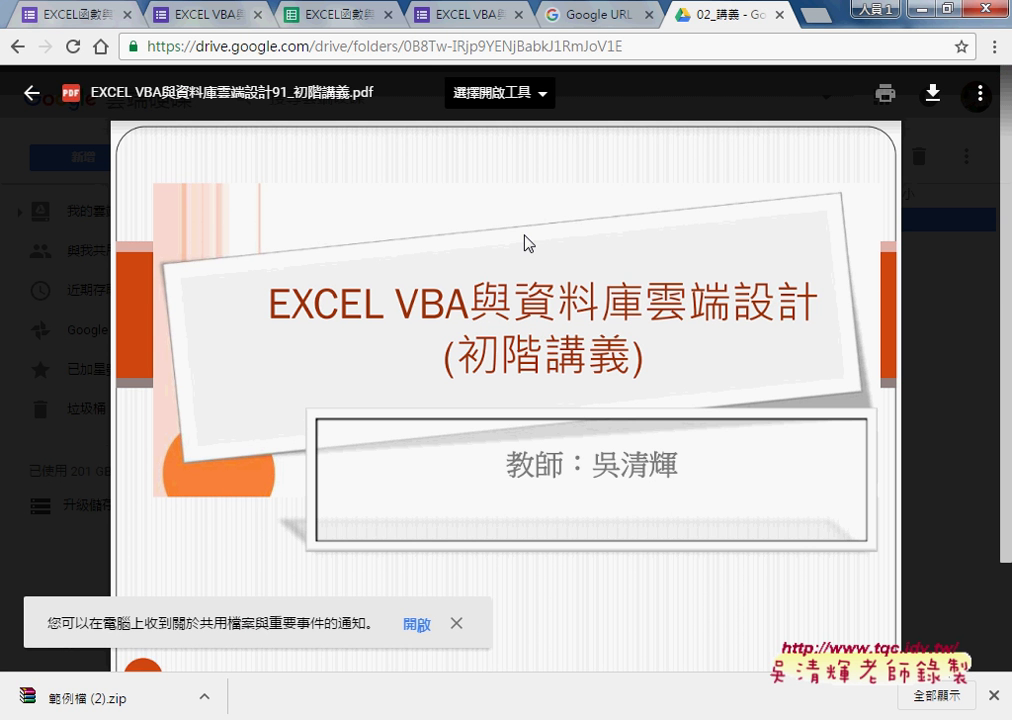
mouse_move(505, 400)
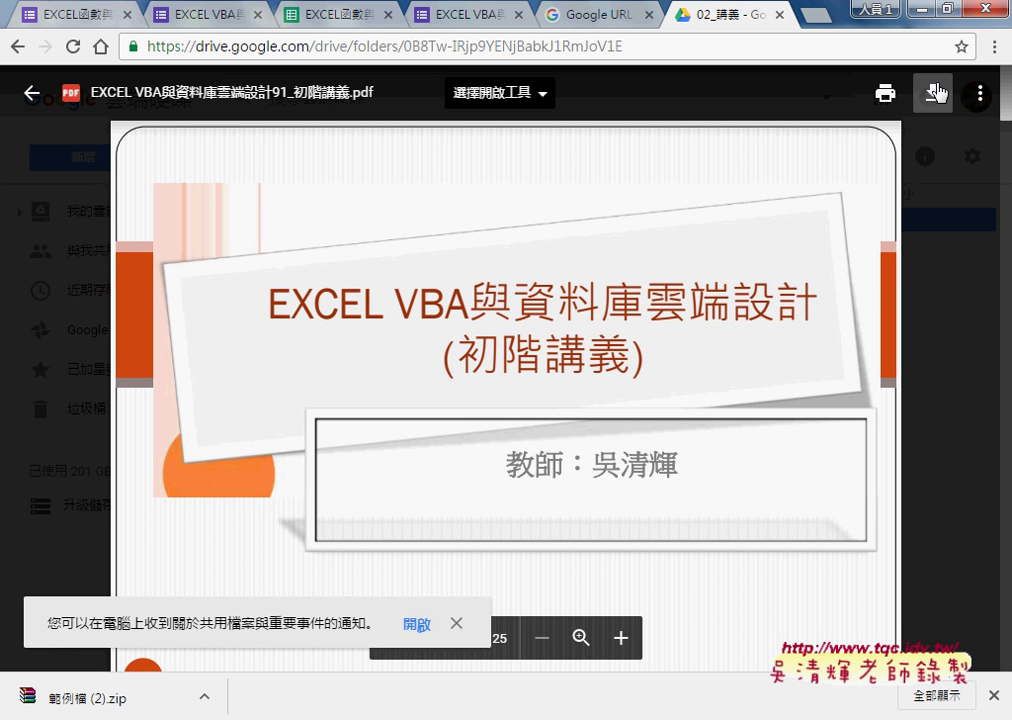
Scroll through the pages of the handout PDF, then close the preview
scroll(632, 276, "down", 3)
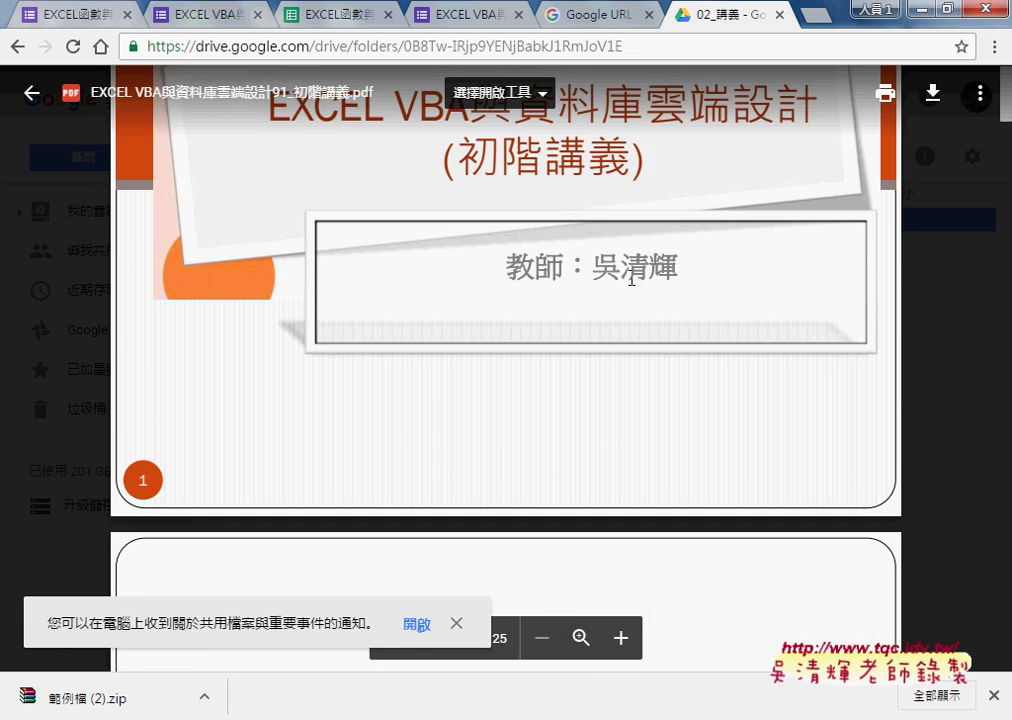
scroll(631, 276, "down", 3)
scroll(630, 278, "down", 2)
scroll(686, 370, "down", 2)
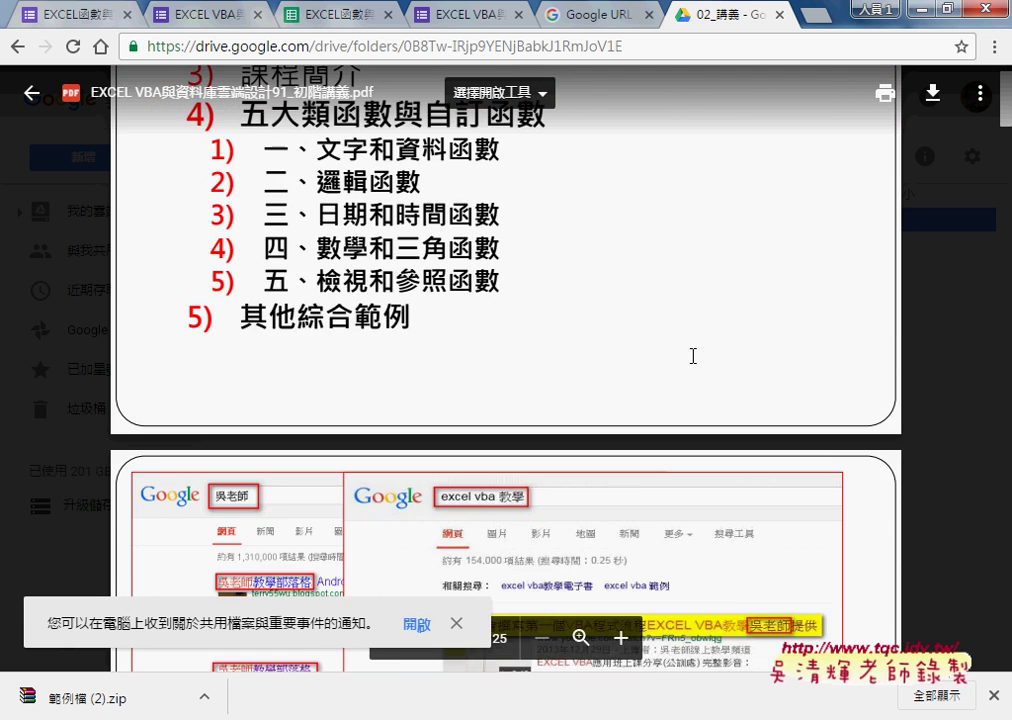
scroll(693, 356, "down", 3)
scroll(693, 356, "down", 3)
scroll(693, 356, "down", 2)
scroll(693, 356, "down", 1)
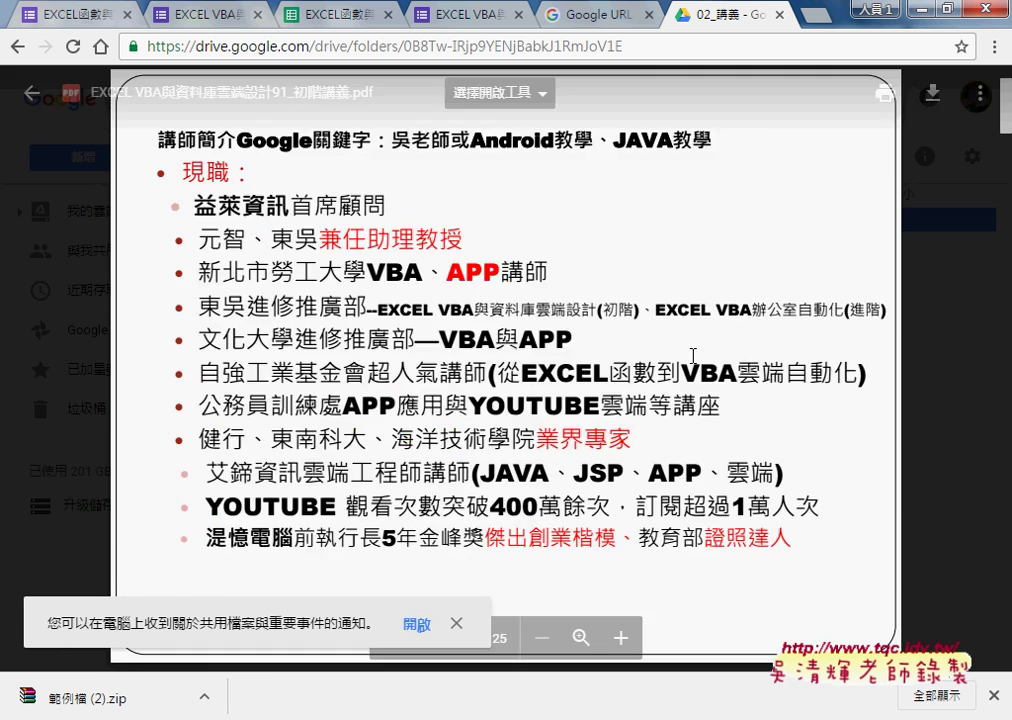
scroll(693, 356, "down", 5)
scroll(693, 356, "down", 3)
scroll(693, 356, "down", 5)
scroll(693, 356, "down", 3)
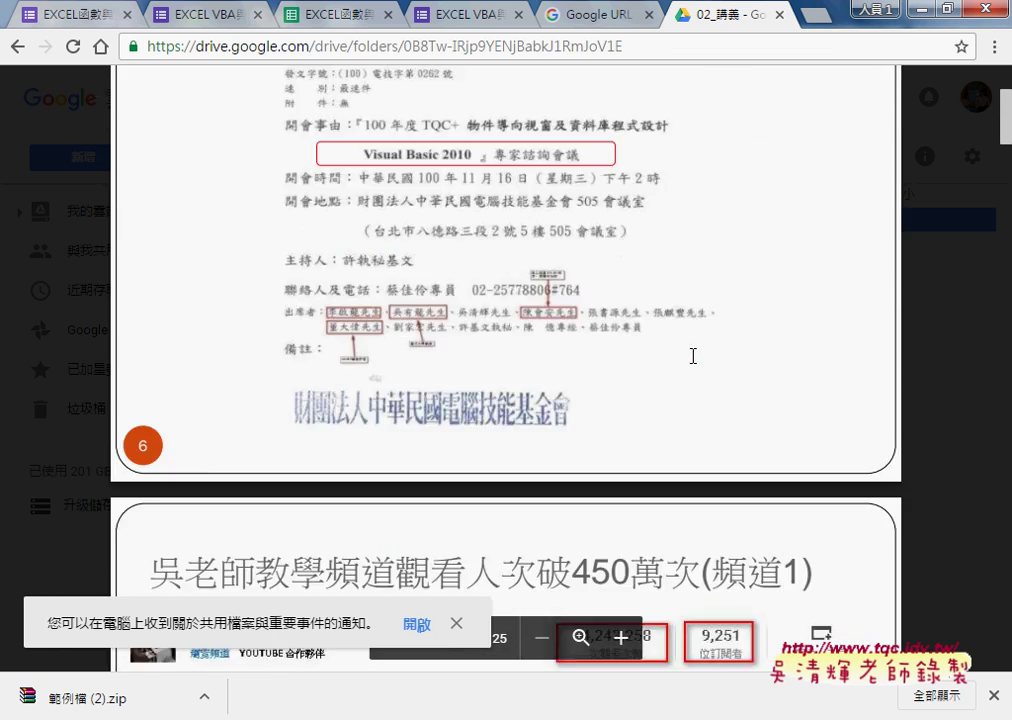
scroll(693, 356, "down", 4)
scroll(693, 356, "down", 4)
scroll(693, 356, "down", 4)
scroll(693, 356, "down", 3)
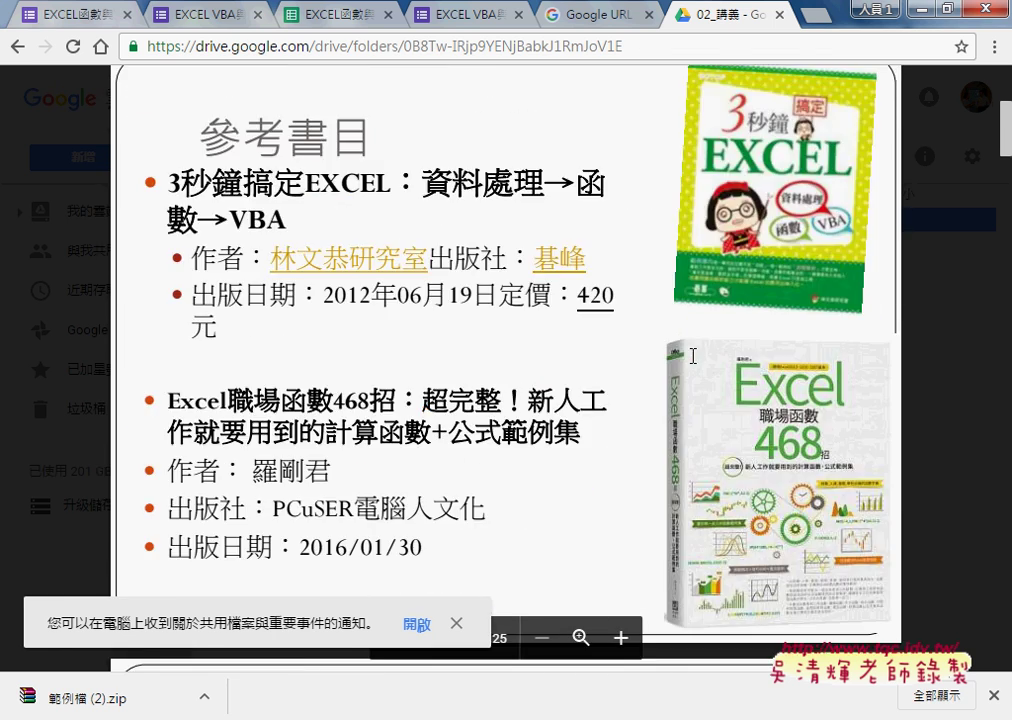
scroll(544, 343, "down", 2)
scroll(585, 343, "down", 5)
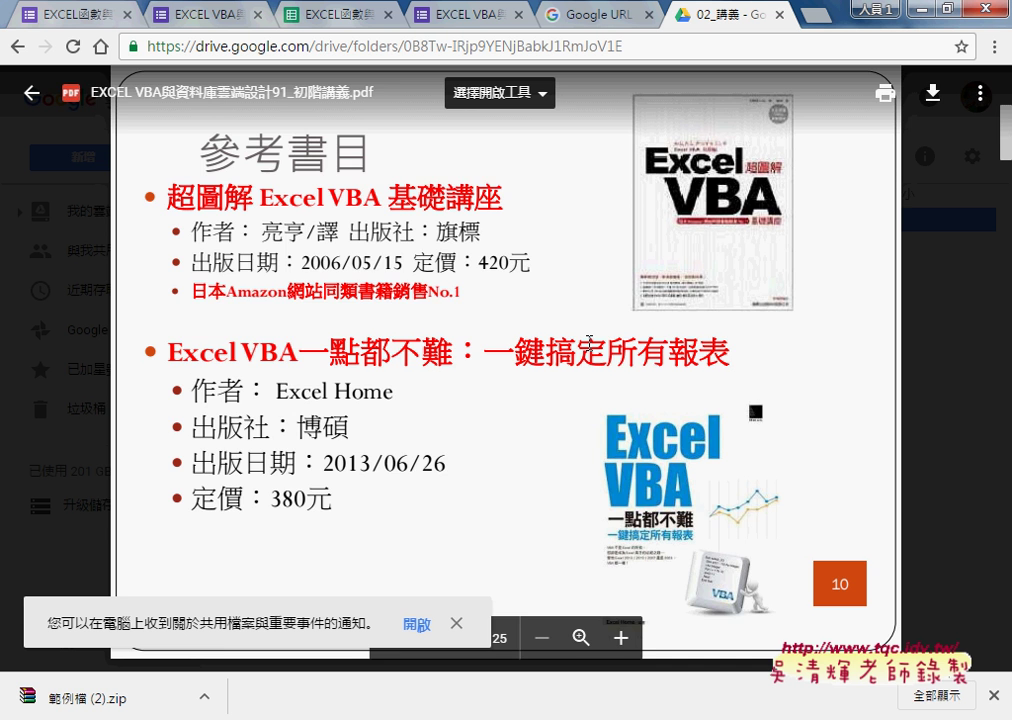
scroll(589, 341, "down", 3)
scroll(589, 341, "down", 3)
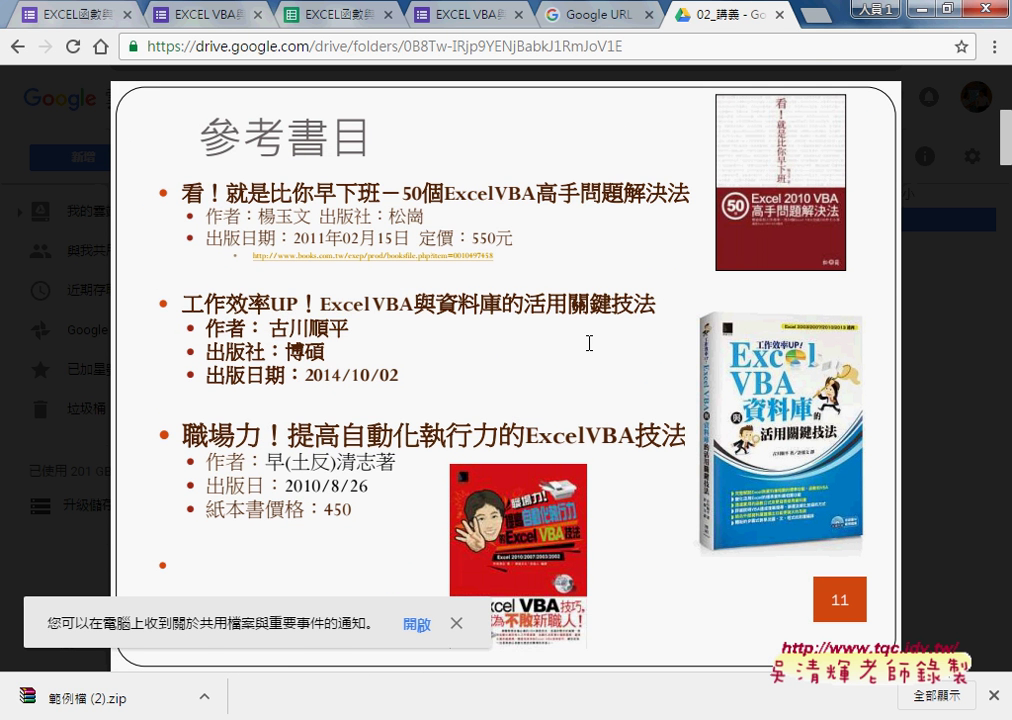
scroll(589, 343, "down", 2)
scroll(589, 343, "down", 4)
scroll(589, 343, "down", 2)
scroll(589, 343, "down", 3)
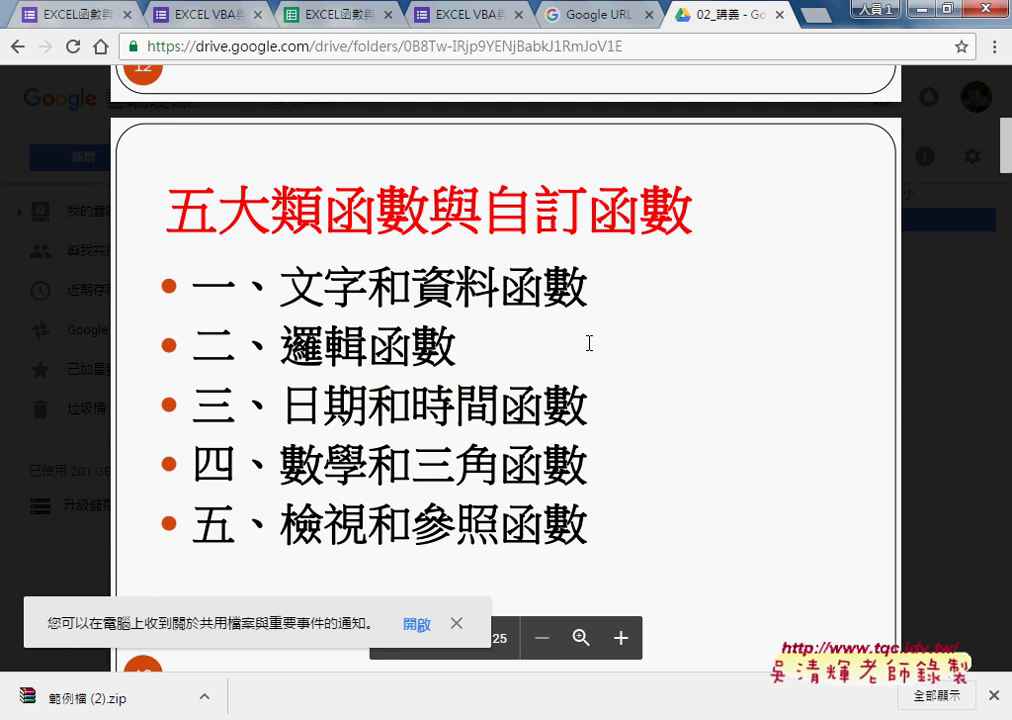
scroll(589, 343, "down", 2)
scroll(589, 343, "down", 3)
scroll(589, 343, "down", 2)
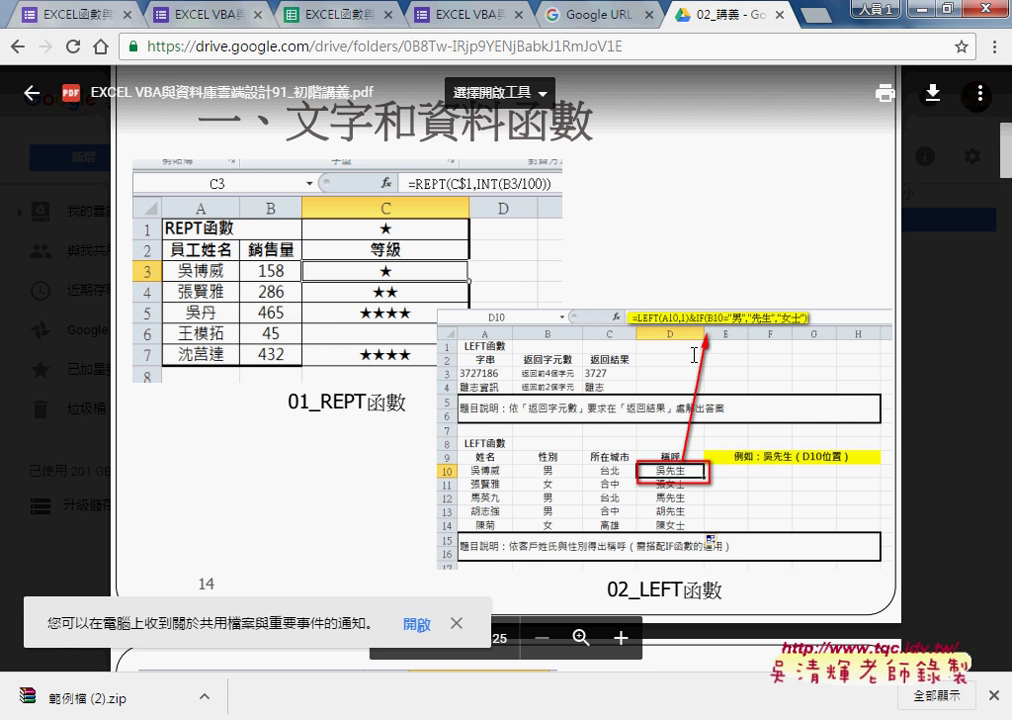
scroll(690, 355, "down", 5)
scroll(630, 355, "down", 1)
scroll(480, 430, "down", 1)
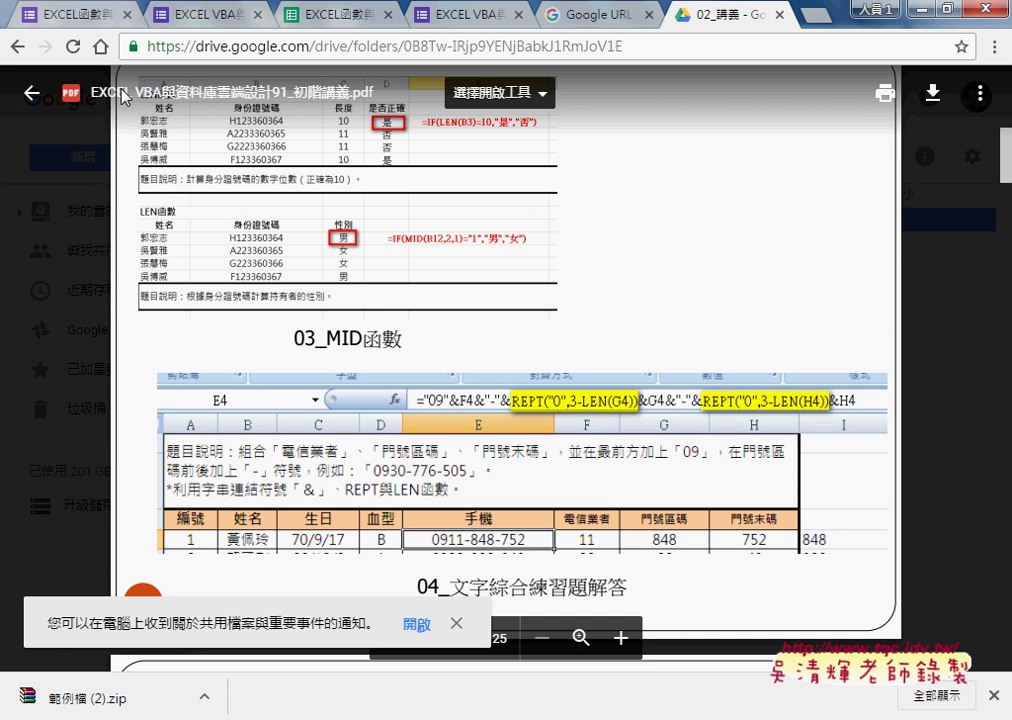
left_click(31, 93)
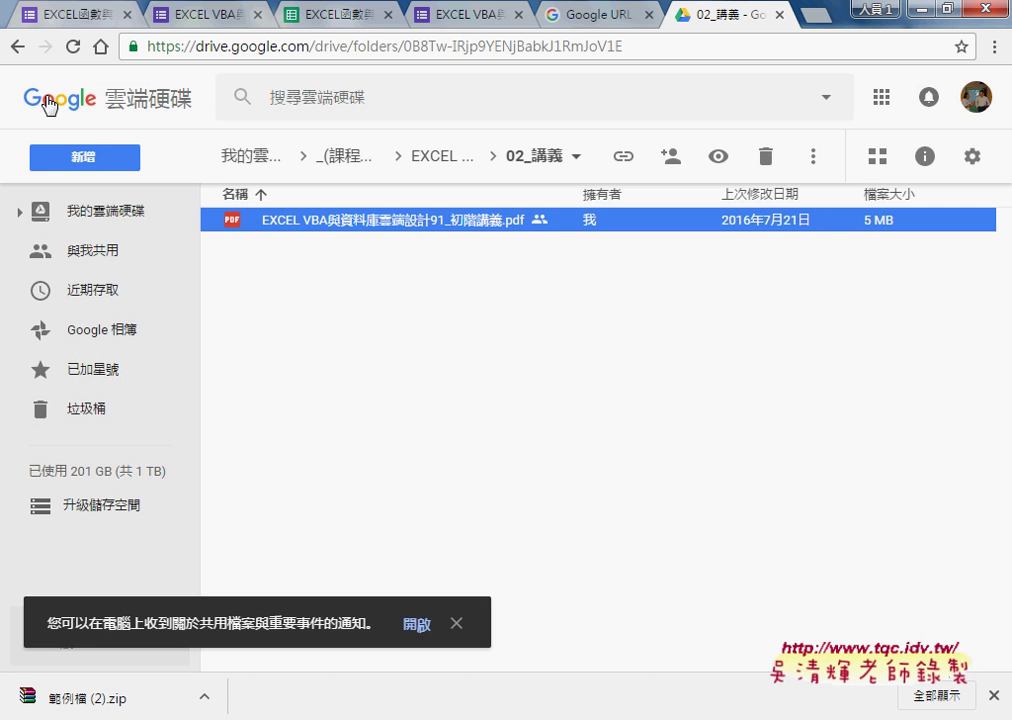
From the course folder, open _雲端白板畫面(2016) > 01_文字與資料函數 > 程式碼
left_click(14, 50)
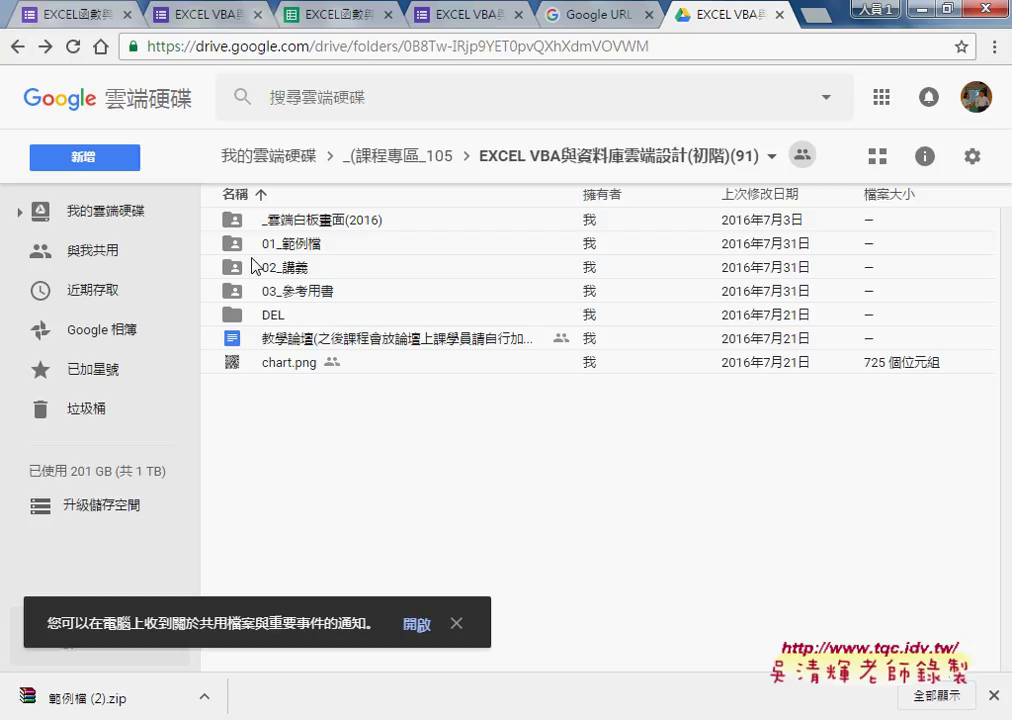
double_click(356, 228)
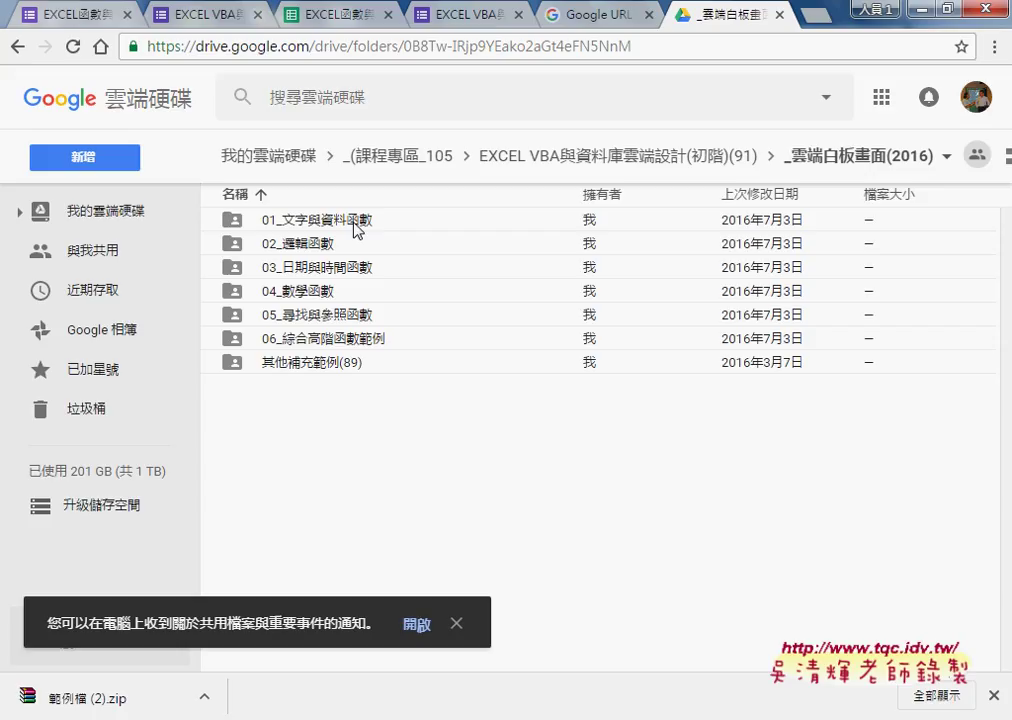
double_click(355, 222)
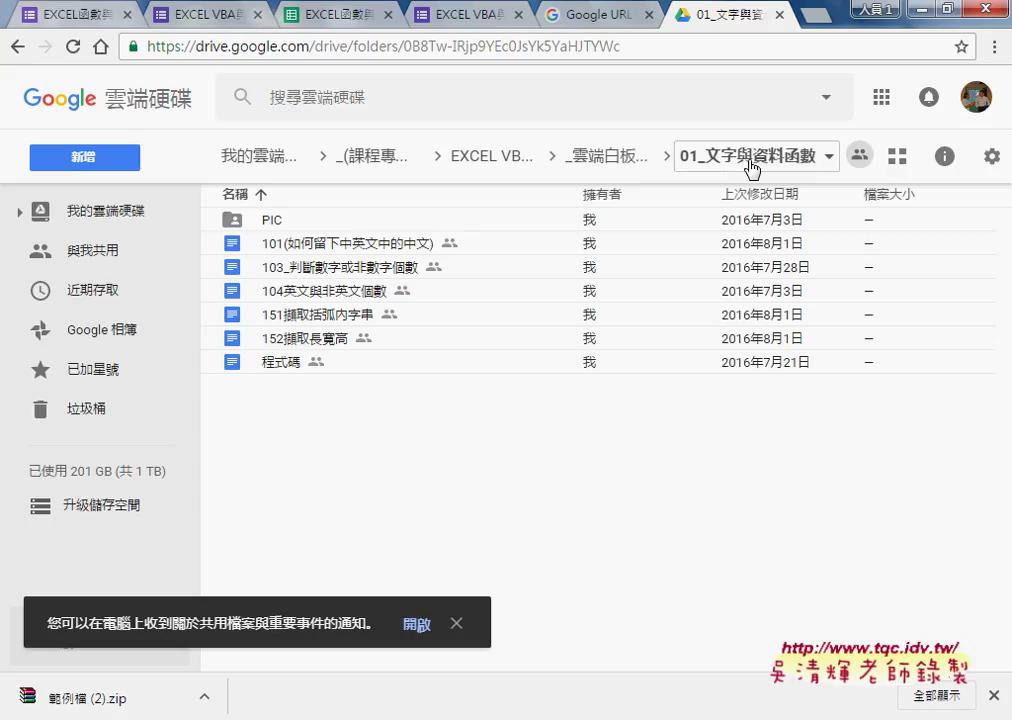
left_click(288, 364)
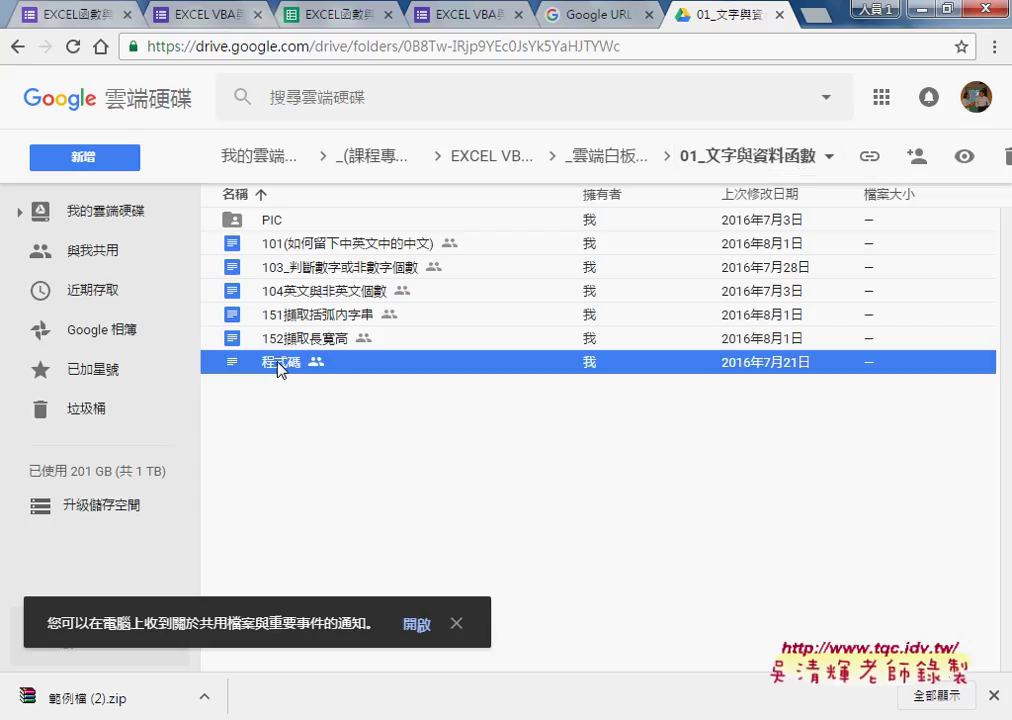
double_click(288, 366)
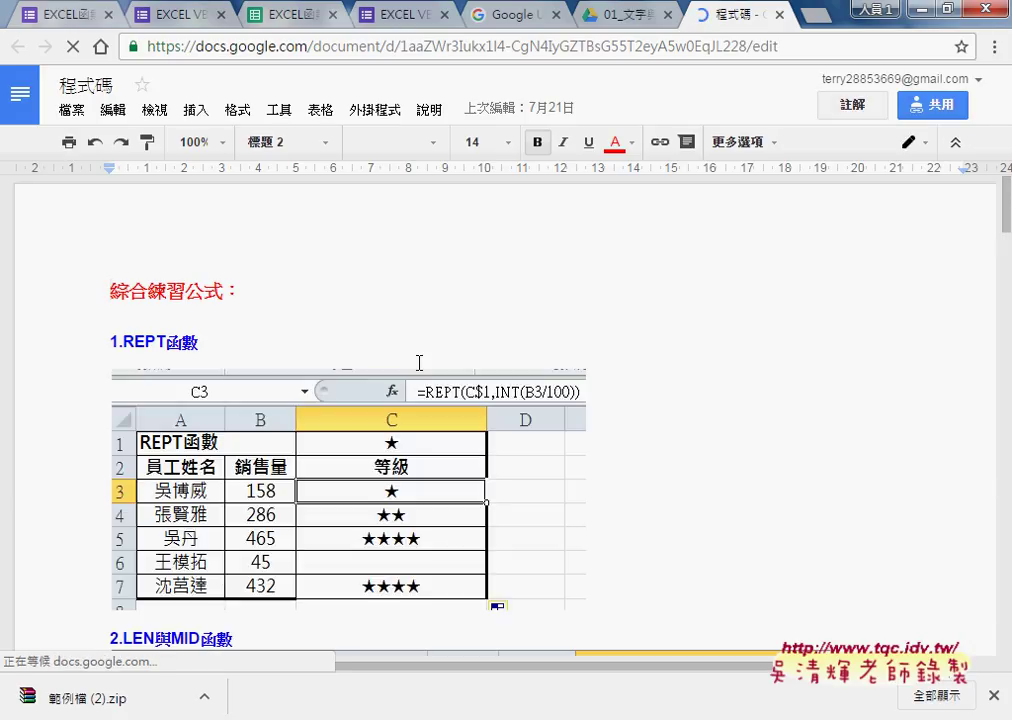
Scroll through the 程式碼 formula notes, then close the document's tab
scroll(419, 362, "down", 2)
scroll(419, 362, "down", 4)
scroll(419, 362, "down", 4)
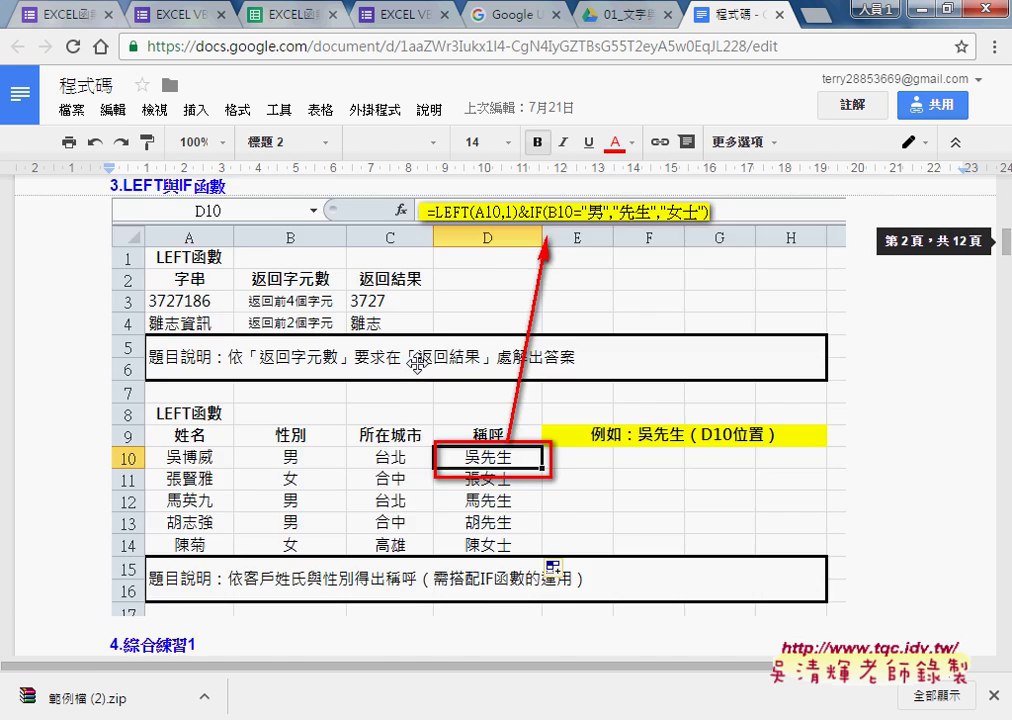
scroll(419, 362, "down", 3)
scroll(417, 362, "down", 3)
scroll(417, 362, "down", 3)
scroll(417, 362, "down", 4)
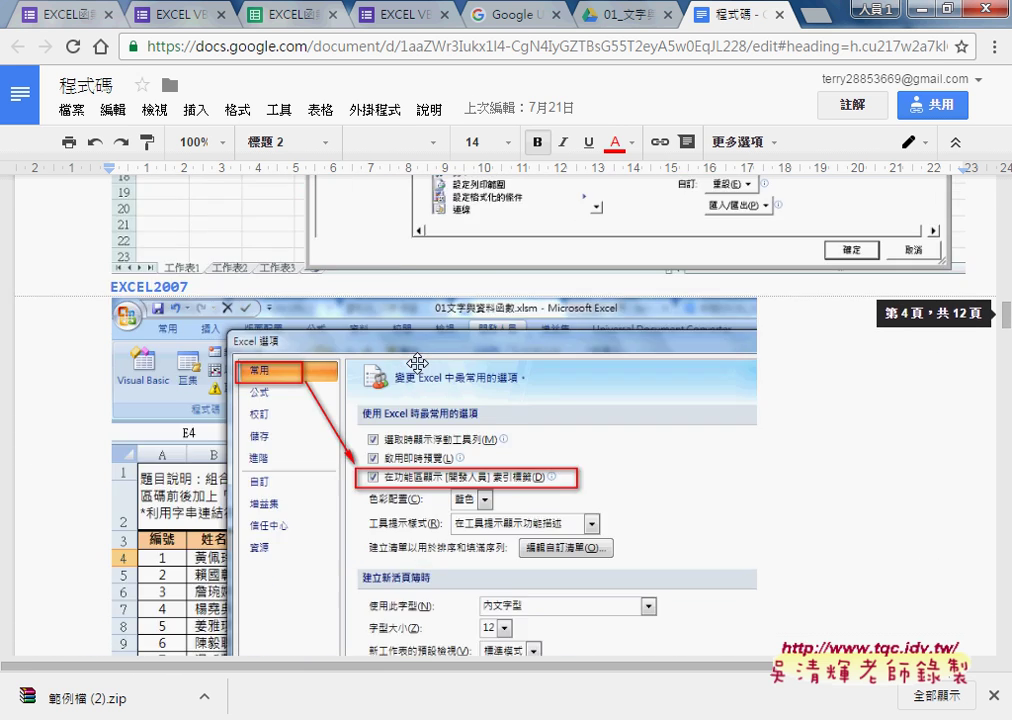
scroll(417, 362, "down", 2)
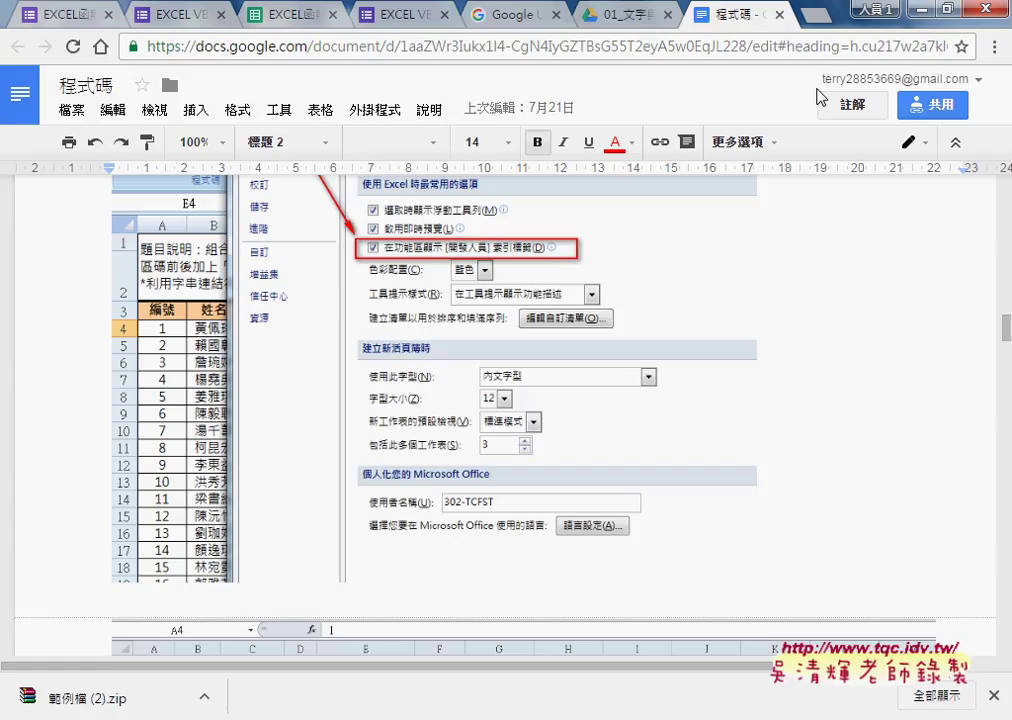
left_click(779, 14)
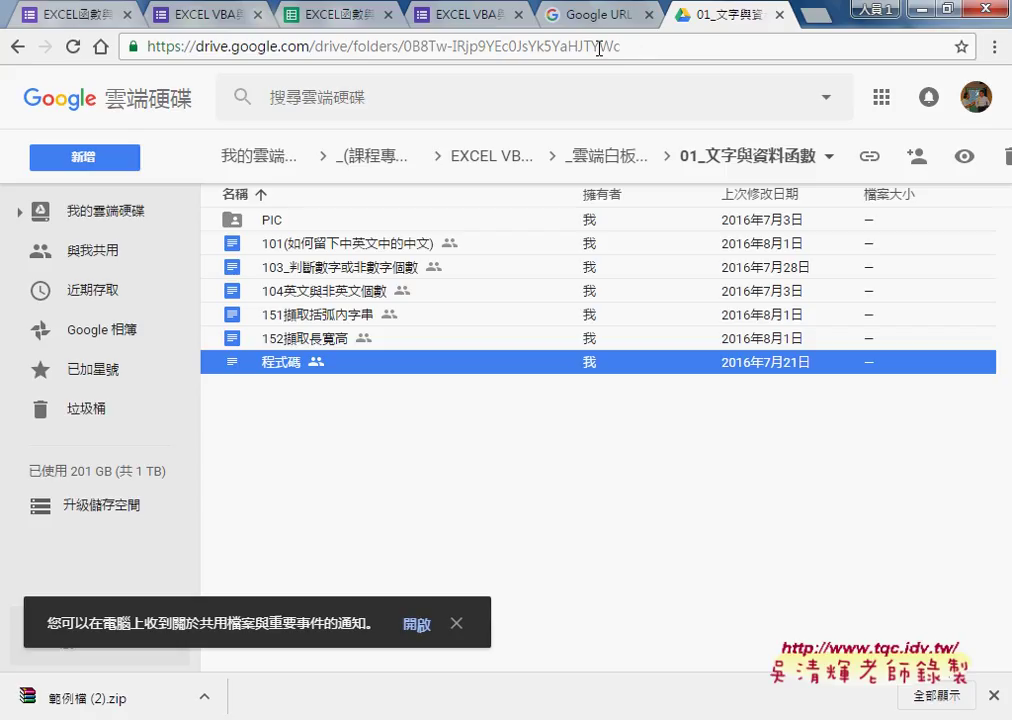
Go back two levels from _雲端白板畫面(2016) to the course folder and open 教學論壇 in Docs
left_click(20, 47)
left_click(20, 47)
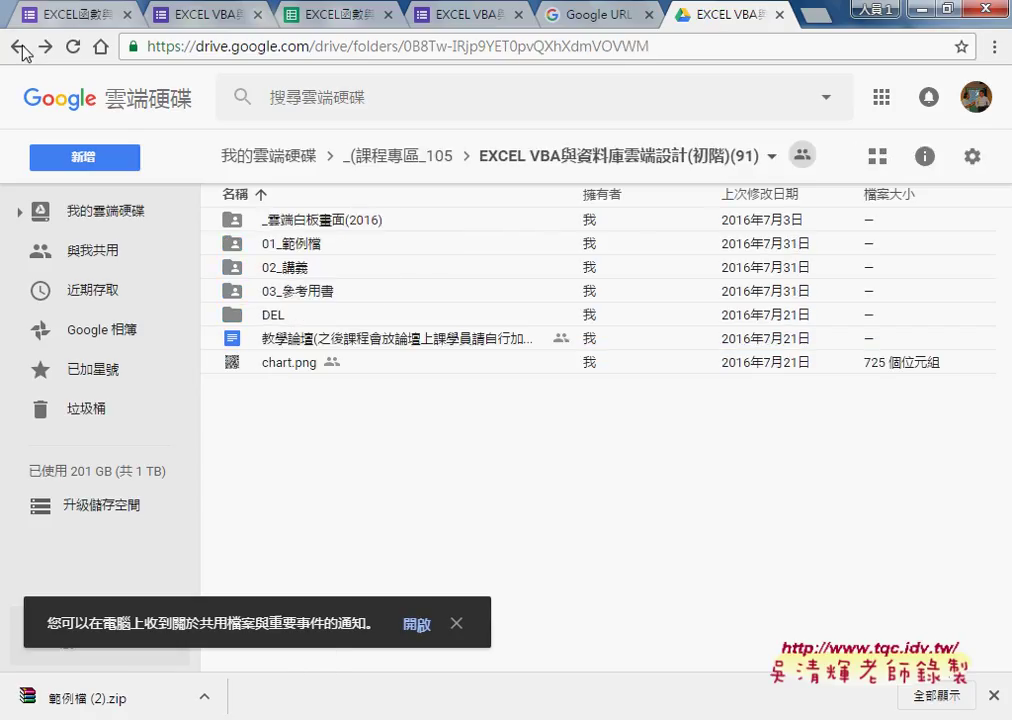
left_click(452, 349)
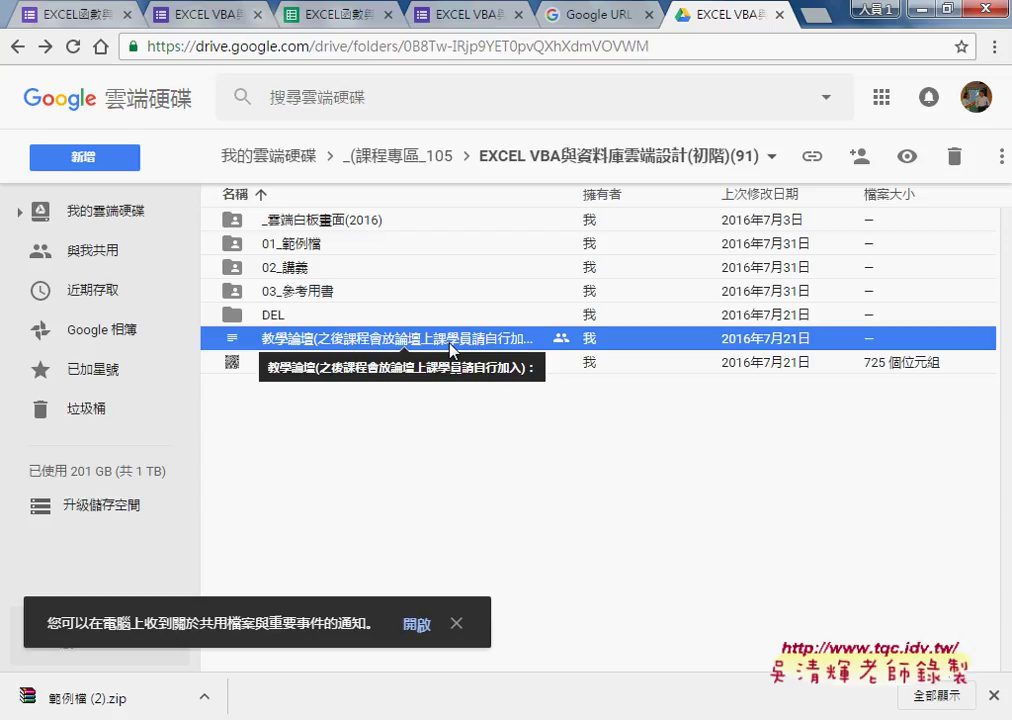
double_click(452, 349)
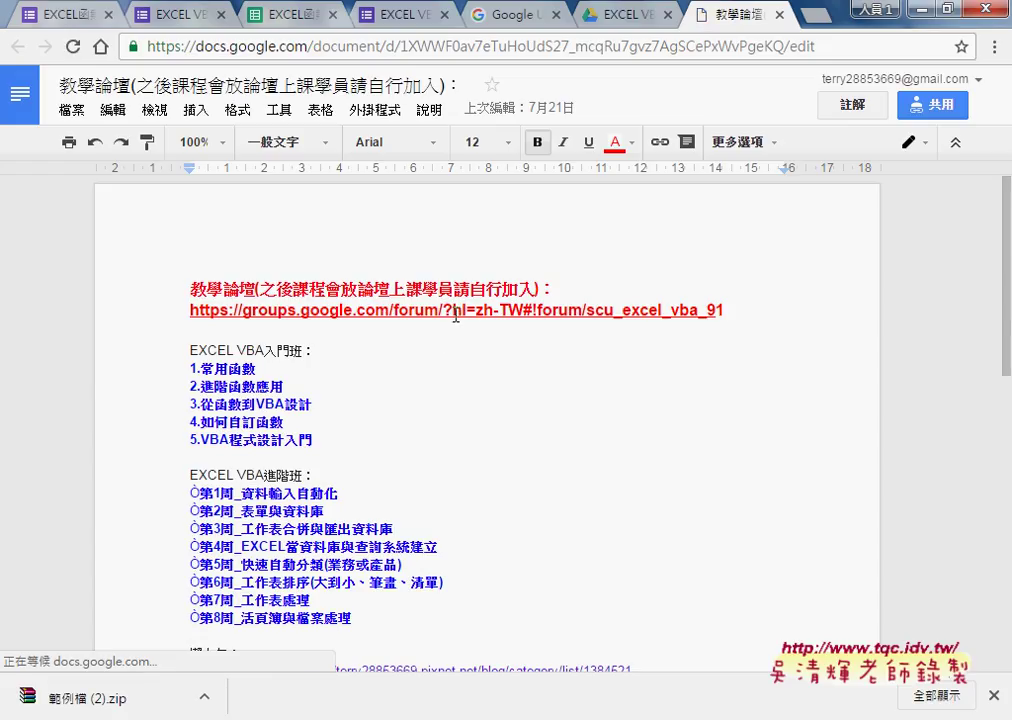
Preview the red forum link's web address in 教學論壇, then close the document
left_click(455, 313)
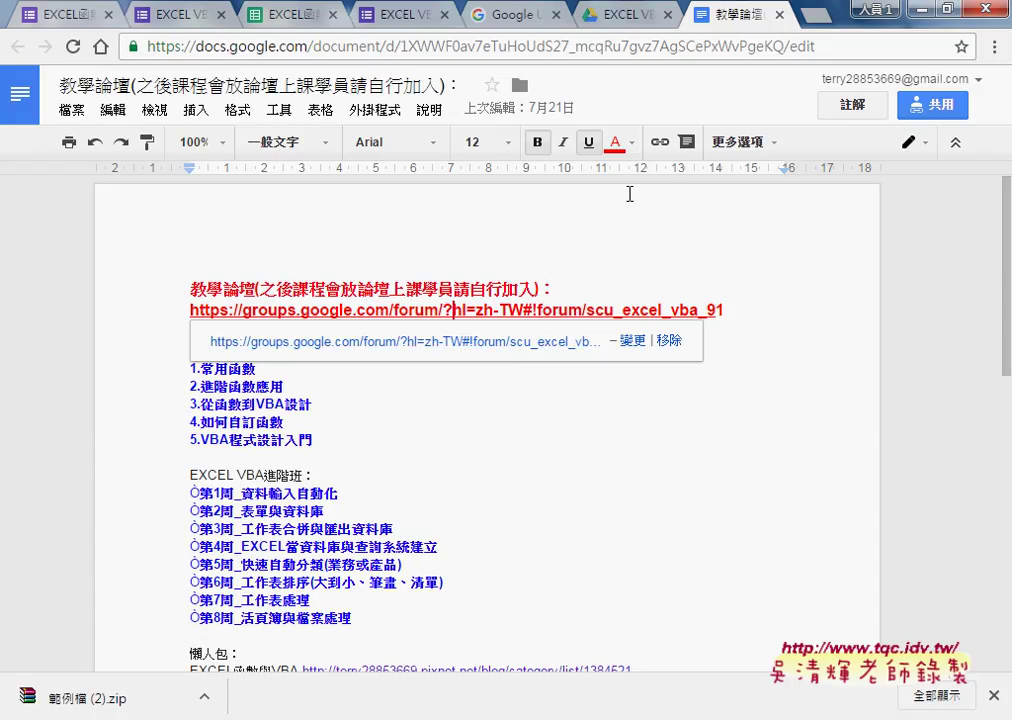
left_click(779, 15)
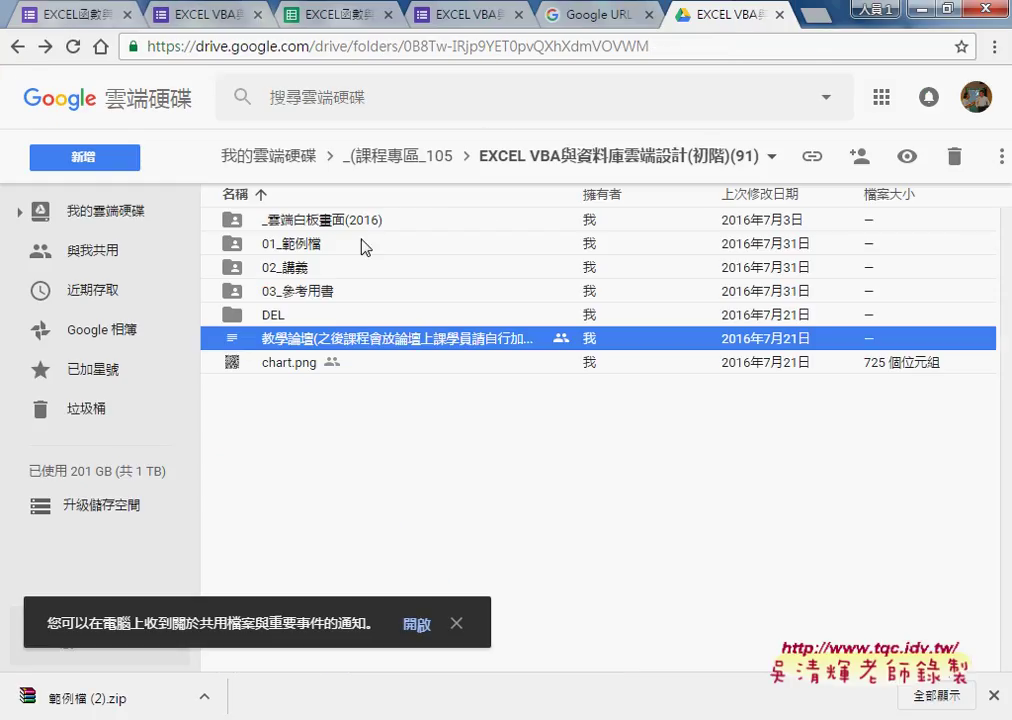
left_click(290, 267)
left_click(309, 244)
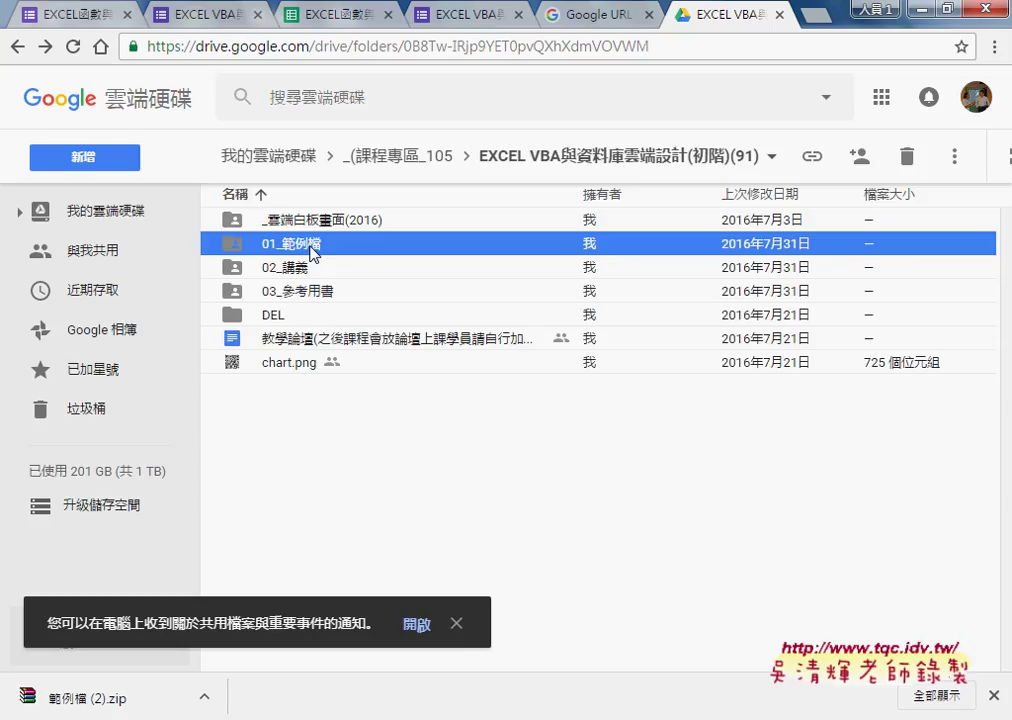